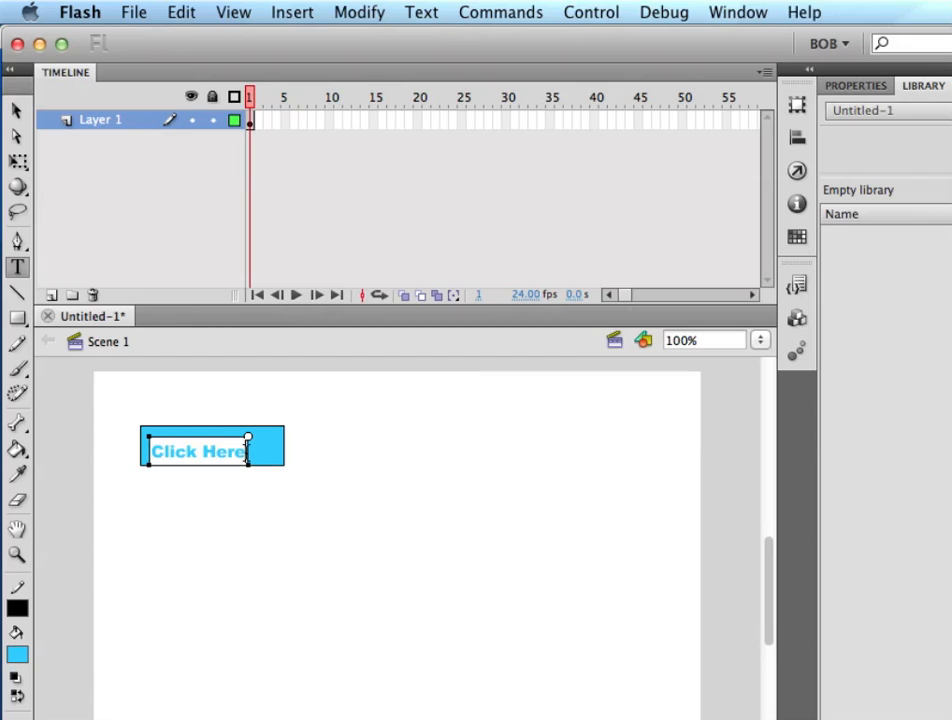
Recolour the "Click Here" text black and set its font size to 18 pt
{"action": "left_click_drag", "start_coordinate": [242, 452], "coordinate": [148, 452]}
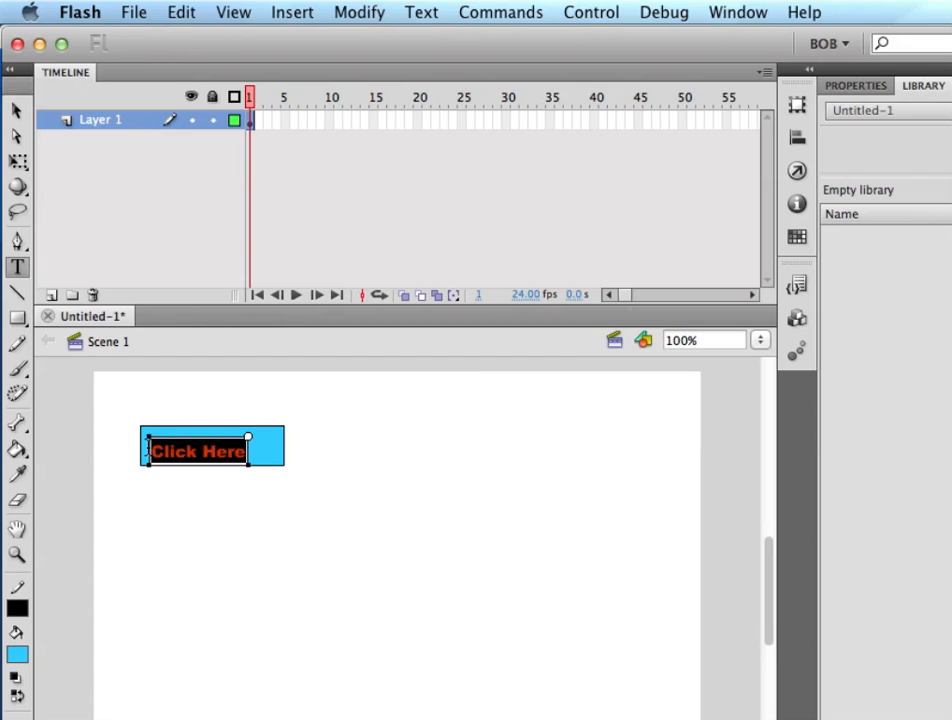
{"action": "left_click", "coordinate": [857, 88]}
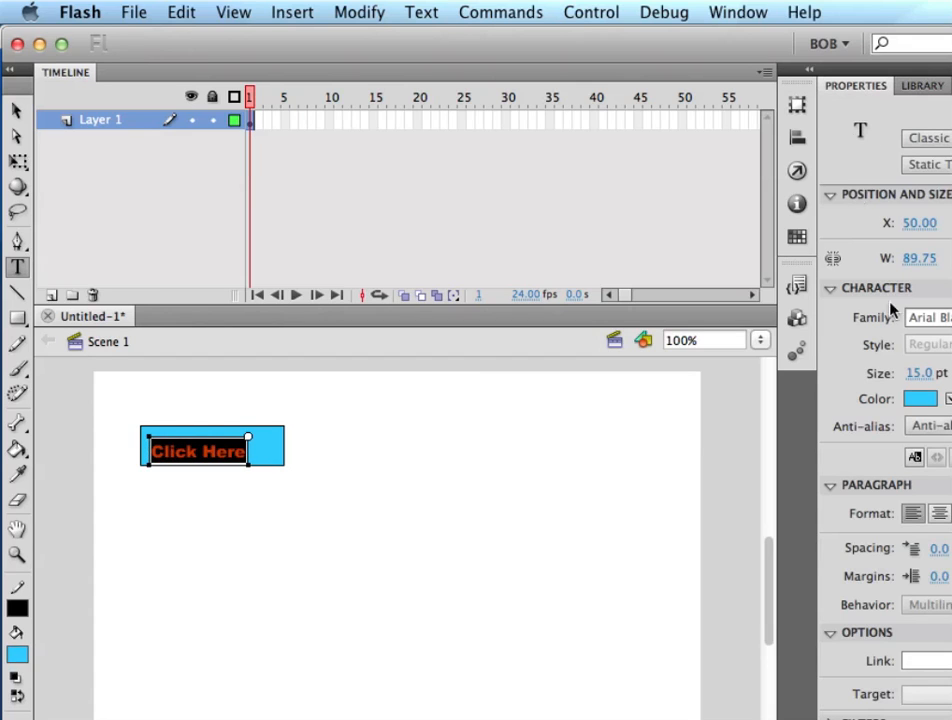
{"action": "left_click", "coordinate": [921, 400]}
{"action": "left_click", "coordinate": [916, 446]}
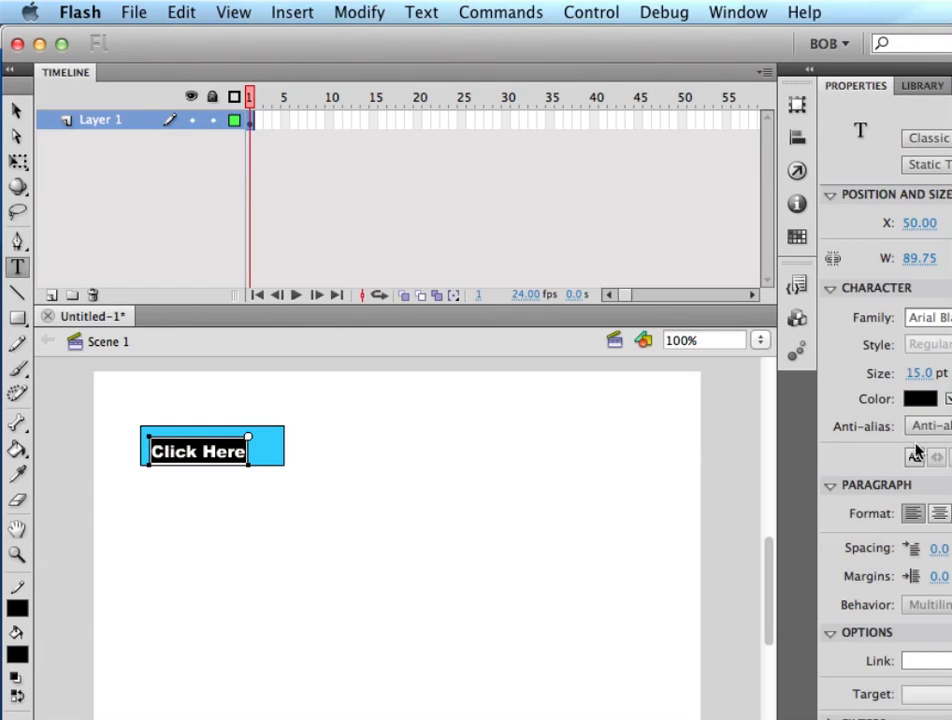
{"action": "left_click", "coordinate": [918, 372]}
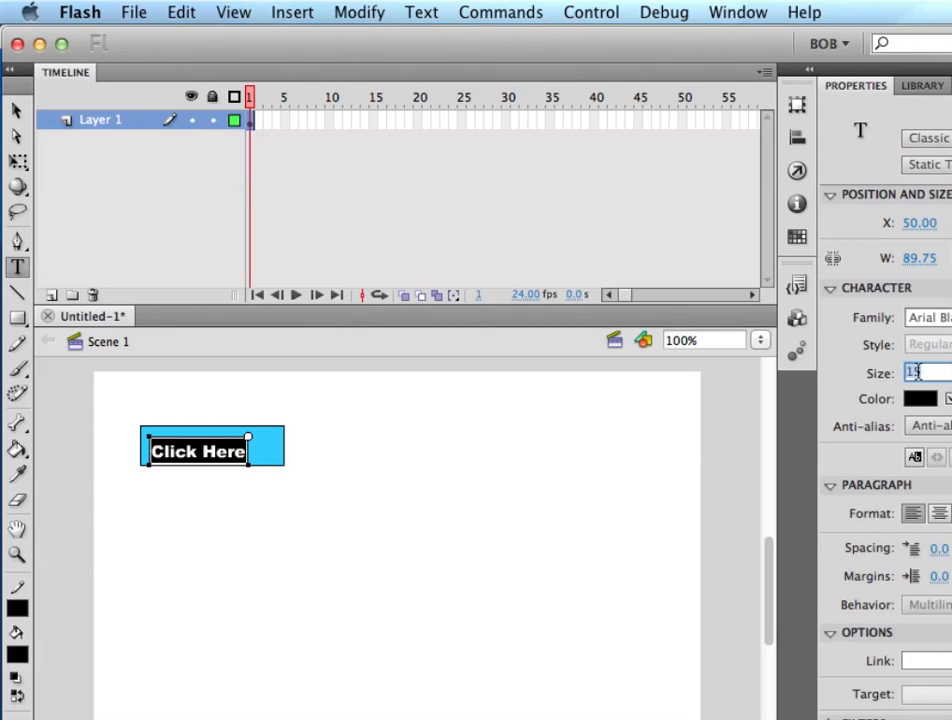
{"action": "type", "text": "18"}
{"action": "key", "text": "Return"}
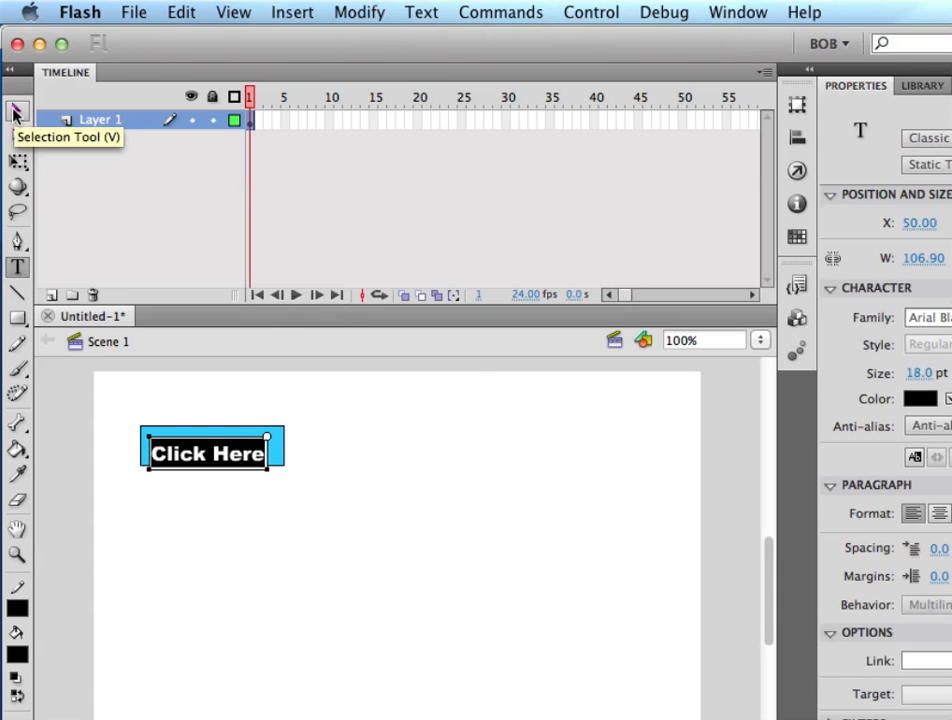
Nudge the "Click Here" text 7 px up and 3 px right to centre it in the blue rectangle
{"action": "left_click", "coordinate": [15, 113]}
{"action": "key", "text": "Up"}
{"action": "key", "text": "Up"}
{"action": "key", "text": "Up"}
{"action": "key", "text": "Up"}
{"action": "key", "text": "Up"}
{"action": "key", "text": "Up"}
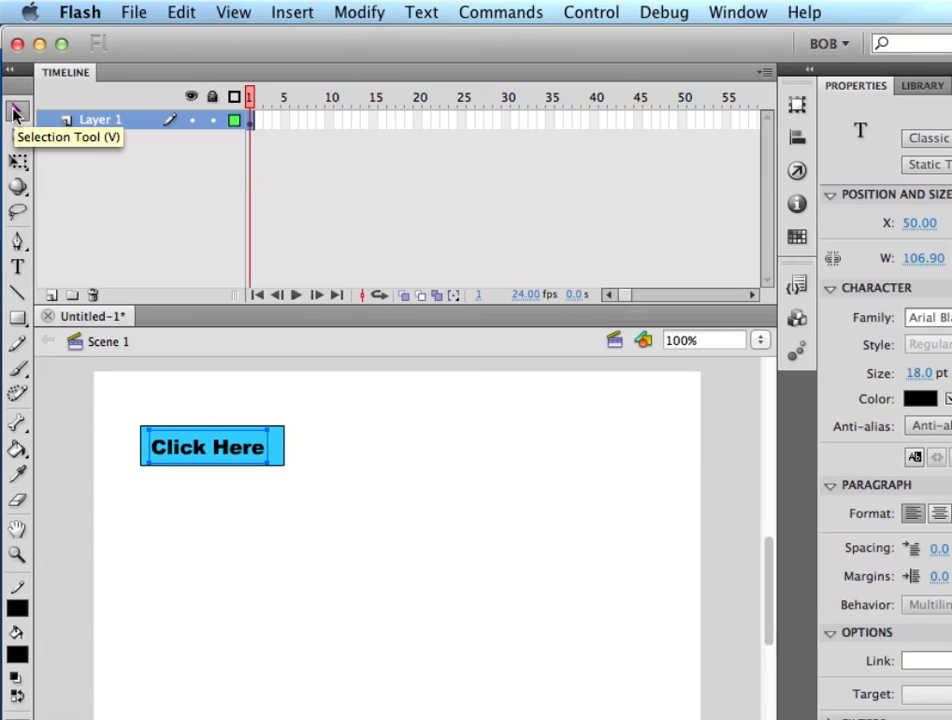
{"action": "key", "text": "Right"}
{"action": "key", "text": "Right"}
{"action": "key", "text": "Right"}
{"action": "key", "text": "Up"}
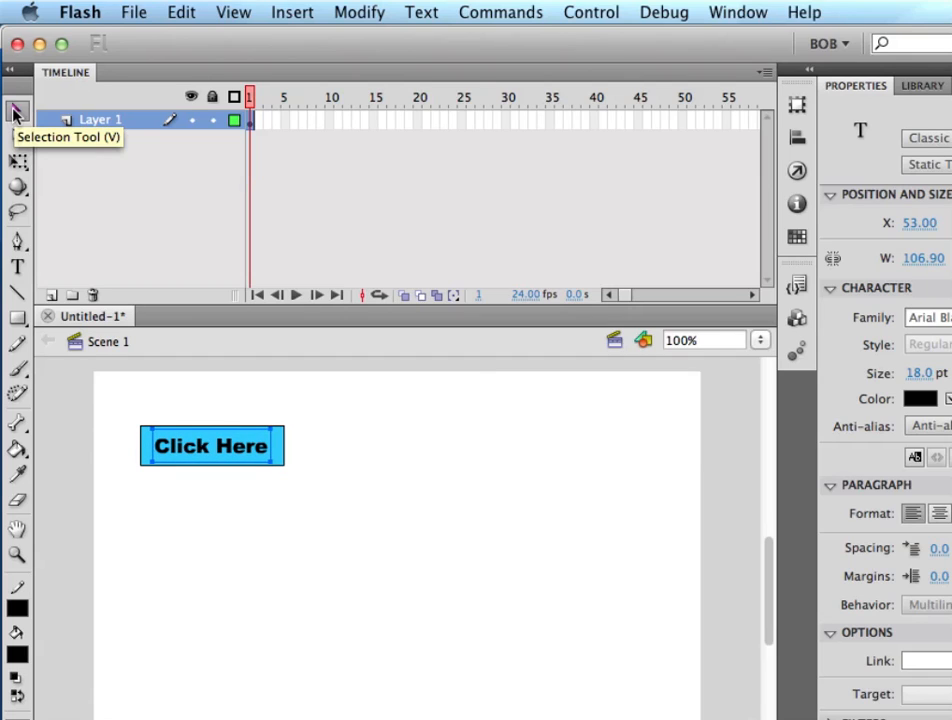
{"action": "left_click", "coordinate": [248, 553]}
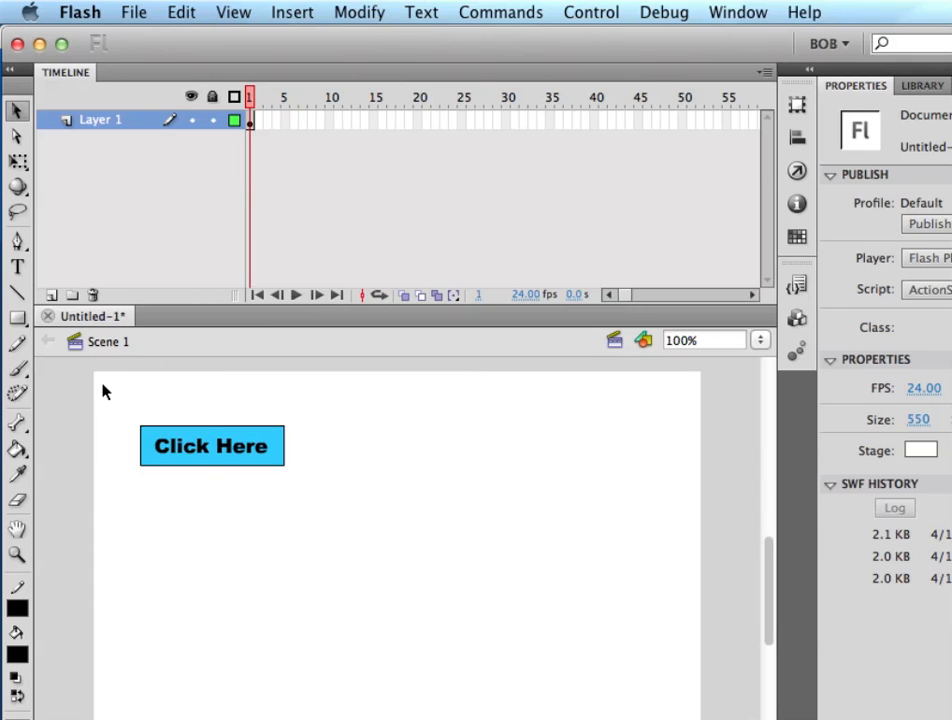
Convert the blue rectangle and its "Click Here" text together into a Button symbol named Button1
{"action": "left_click_drag", "start_coordinate": [103, 386], "coordinate": [358, 548]}
{"action": "left_click", "coordinate": [344, 584]}
{"action": "left_click", "coordinate": [16, 111]}
{"action": "left_click_drag", "start_coordinate": [113, 393], "coordinate": [331, 513]}
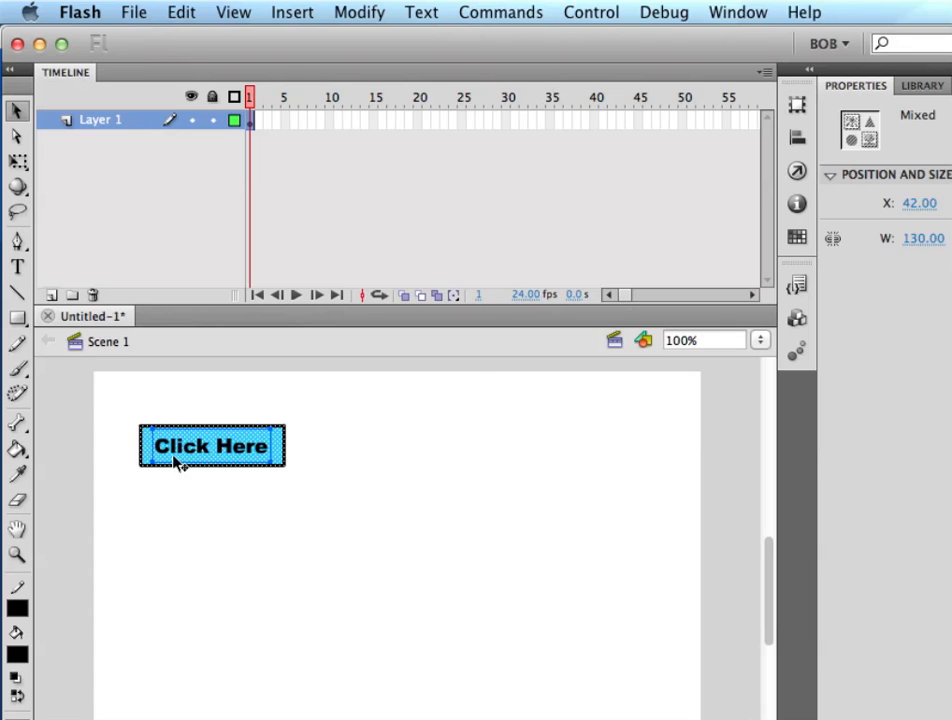
{"action": "left_click", "coordinate": [362, 12]}
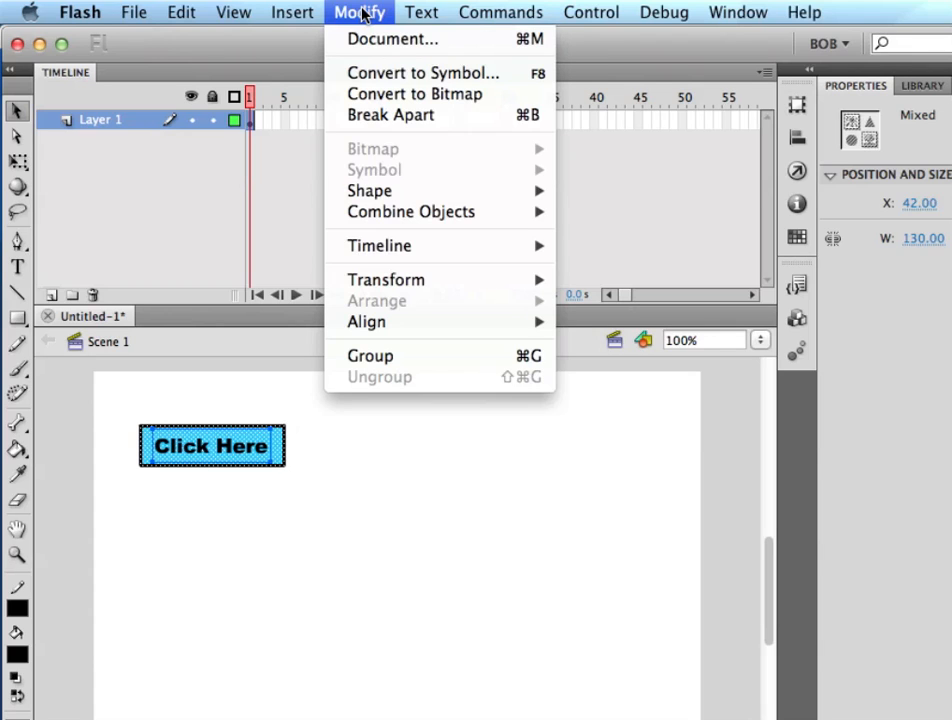
{"action": "left_click", "coordinate": [378, 75]}
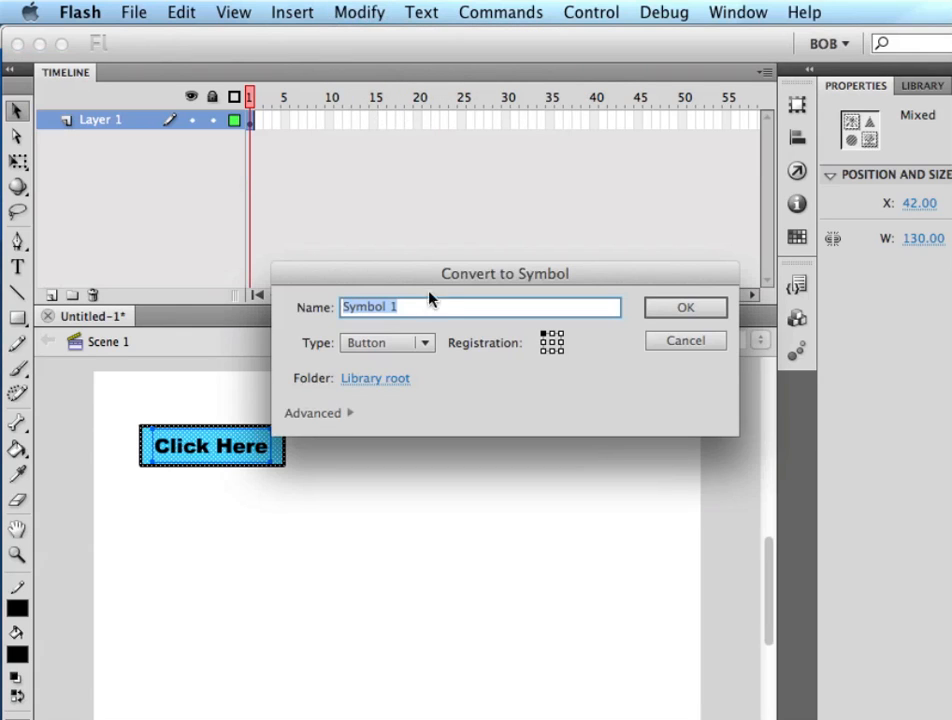
{"action": "left_click", "coordinate": [425, 345]}
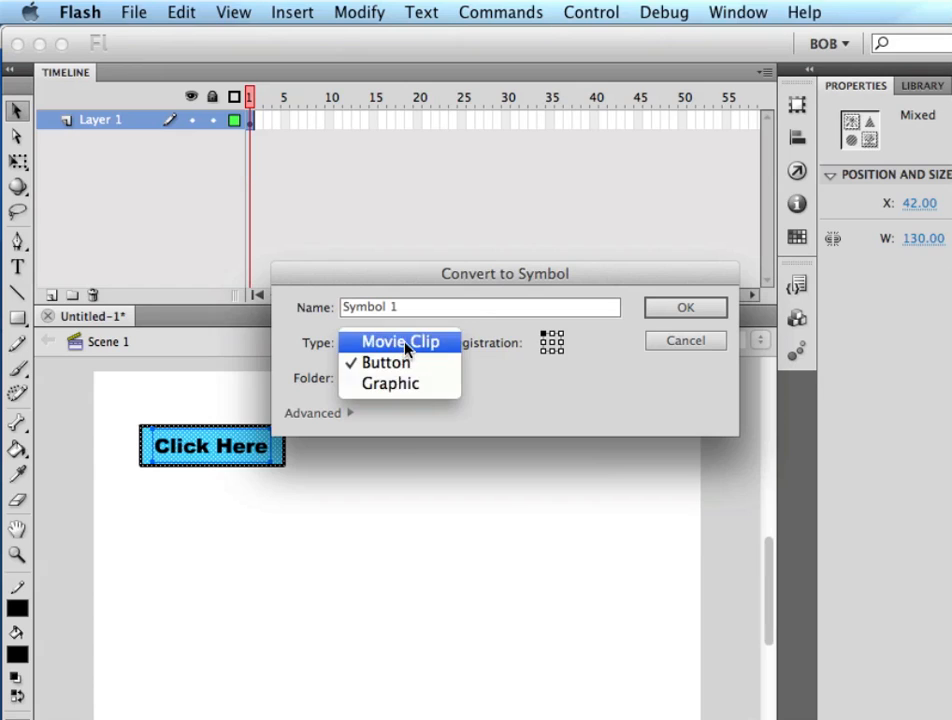
{"action": "left_click", "coordinate": [400, 366]}
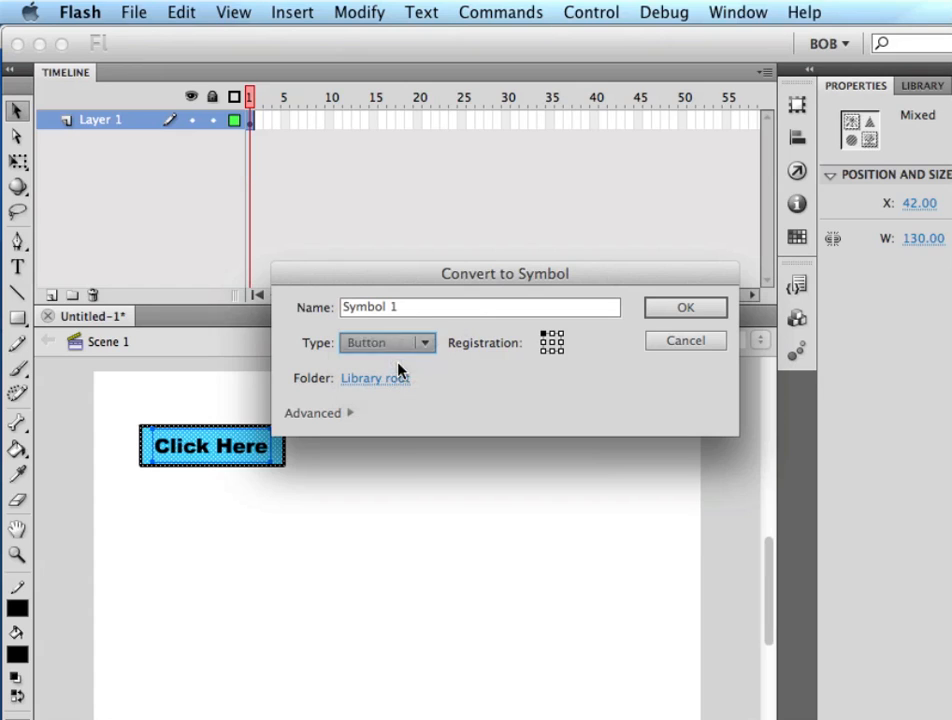
{"action": "left_click_drag", "start_coordinate": [414, 309], "coordinate": [278, 310]}
{"action": "type", "text": "B"}
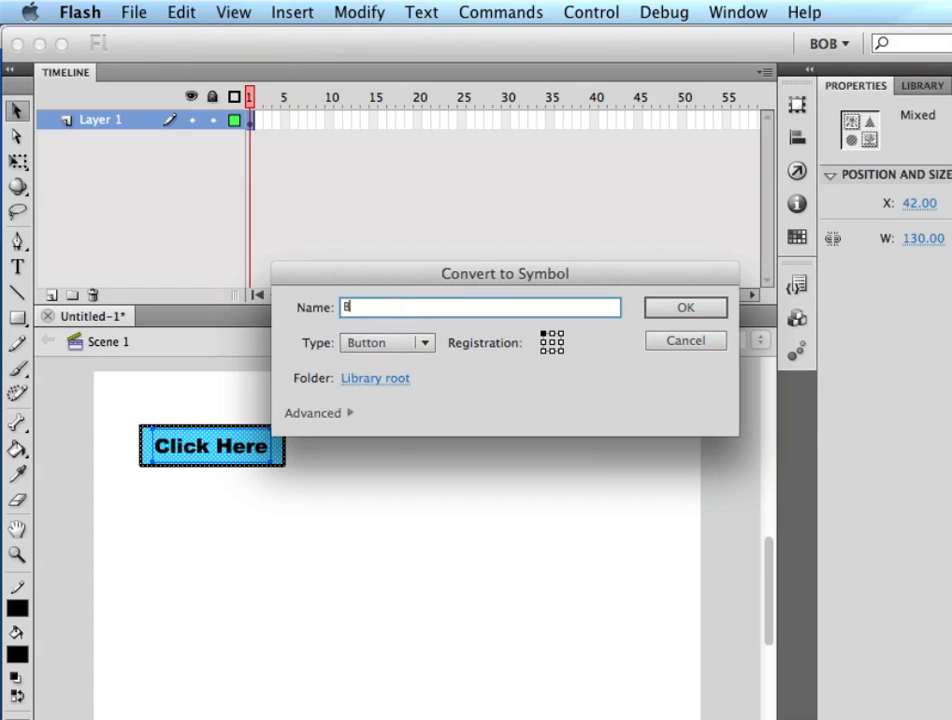
{"action": "type", "text": "utton1"}
{"action": "left_click", "coordinate": [682, 308]}
{"action": "left_click", "coordinate": [559, 441]}
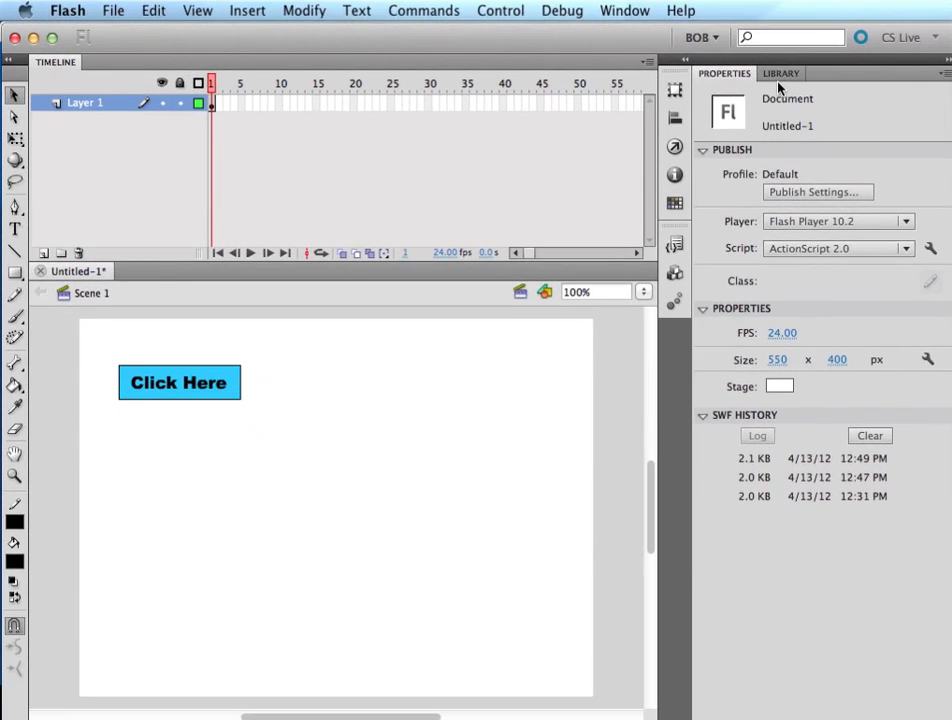
Place two extra instances of Button1 from the library on the stage, and undo both placements
{"action": "left_click", "coordinate": [781, 75]}
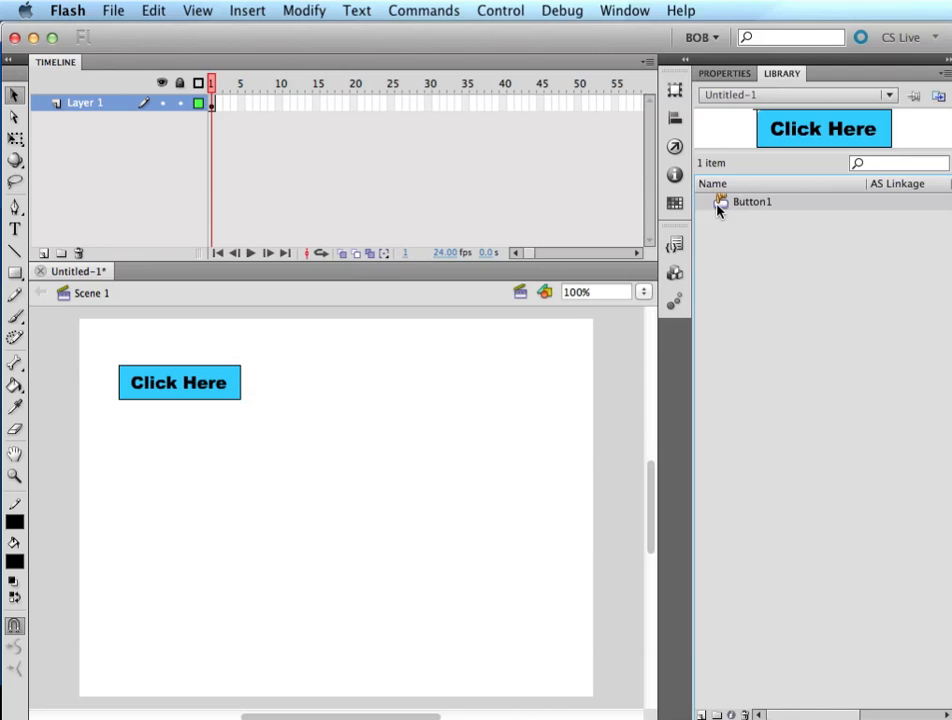
{"action": "left_click_drag", "start_coordinate": [718, 207], "coordinate": [461, 396]}
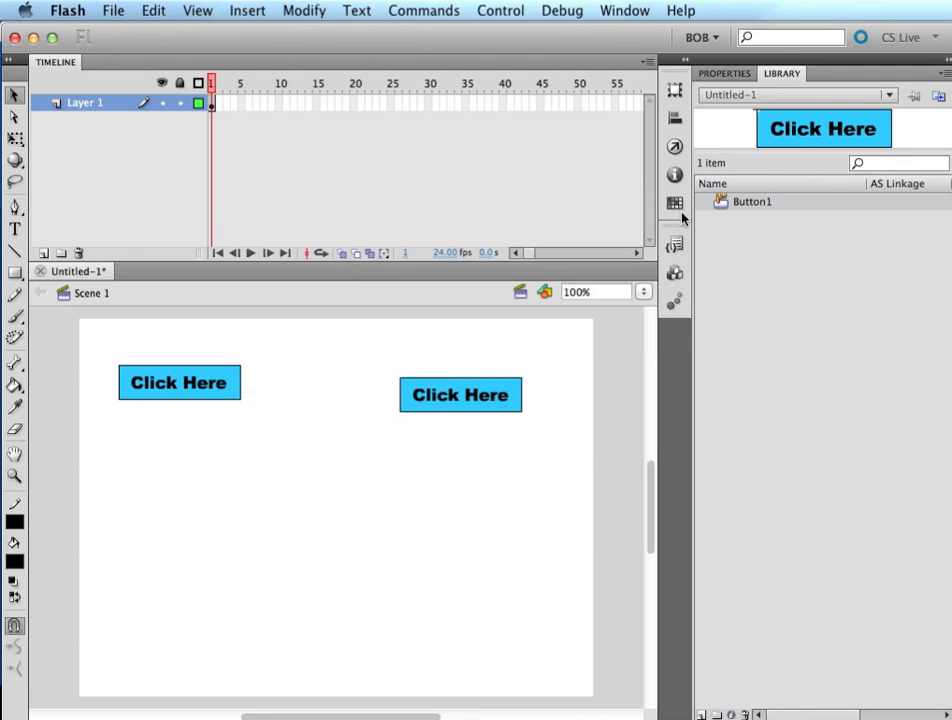
{"action": "left_click_drag", "start_coordinate": [720, 205], "coordinate": [471, 502]}
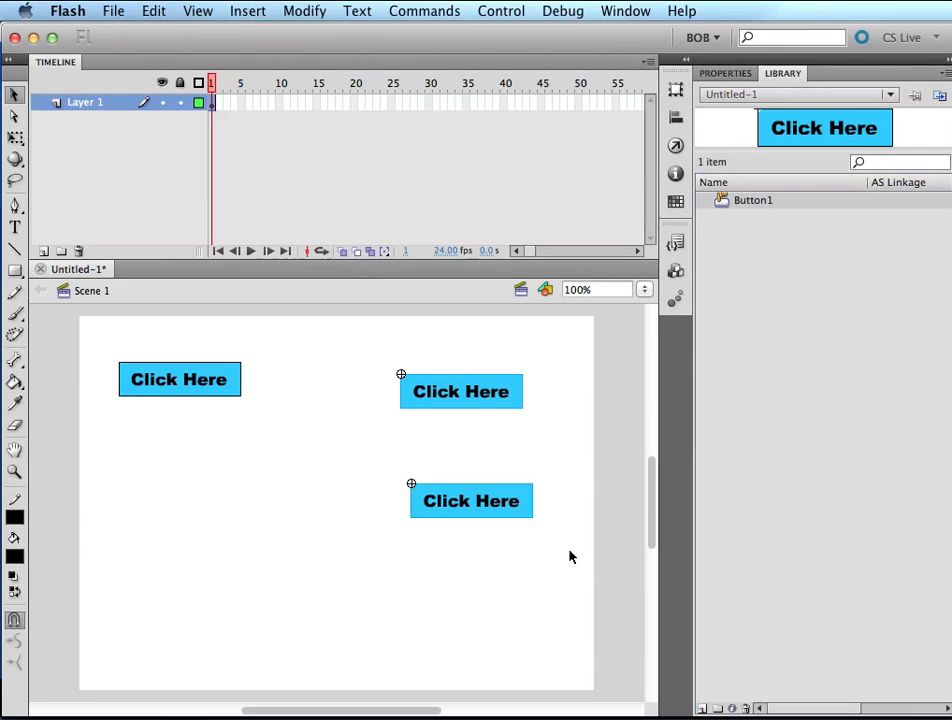
{"action": "key", "text": "super+z"}
{"action": "key", "text": "super+z"}
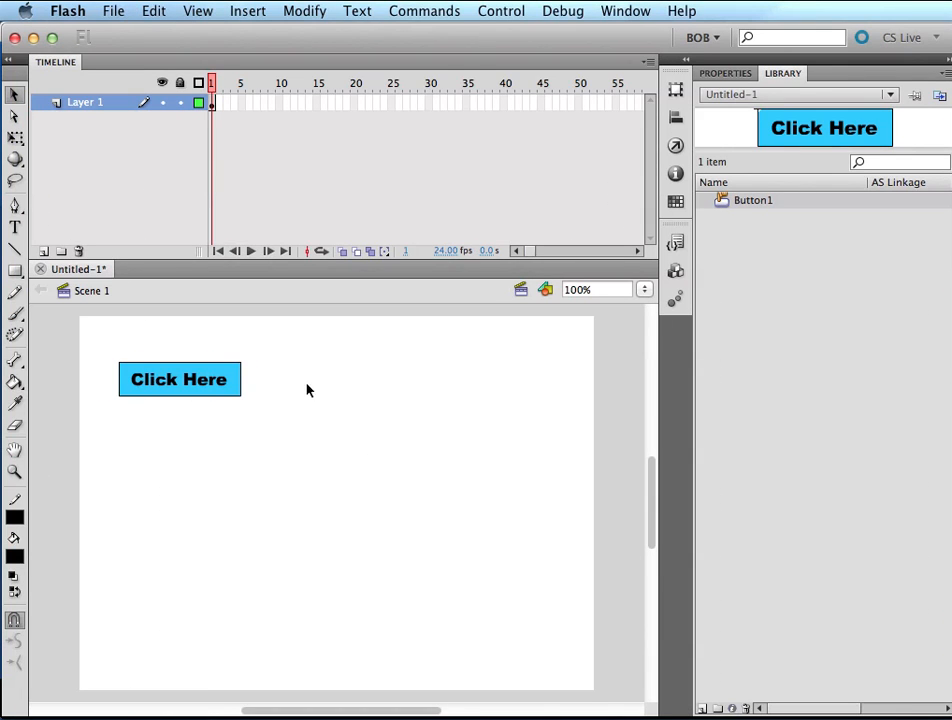
Add the text "Click on button to move to scene 2" to the right of the button
{"action": "left_click", "coordinate": [14, 227]}
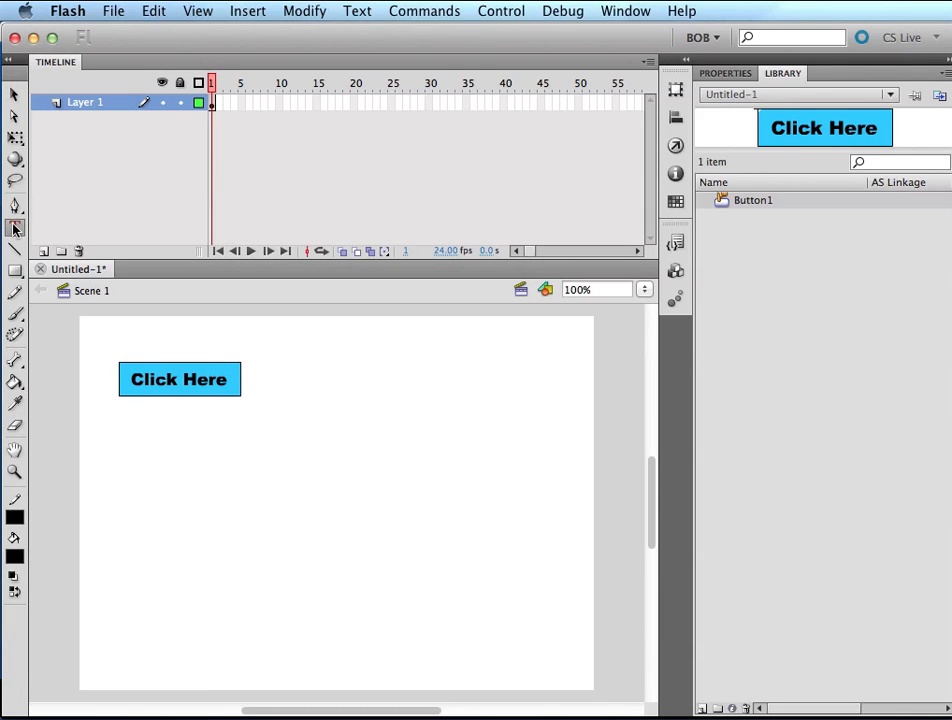
{"action": "left_click", "coordinate": [267, 377]}
{"action": "type", "text": "Click on"}
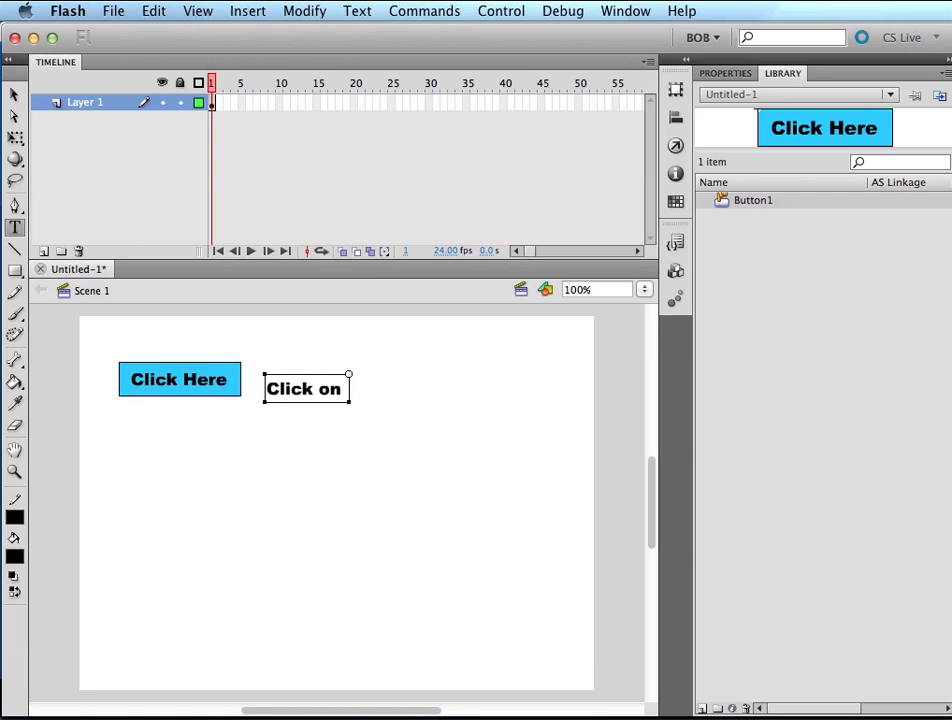
{"action": "type", "text": " button to"}
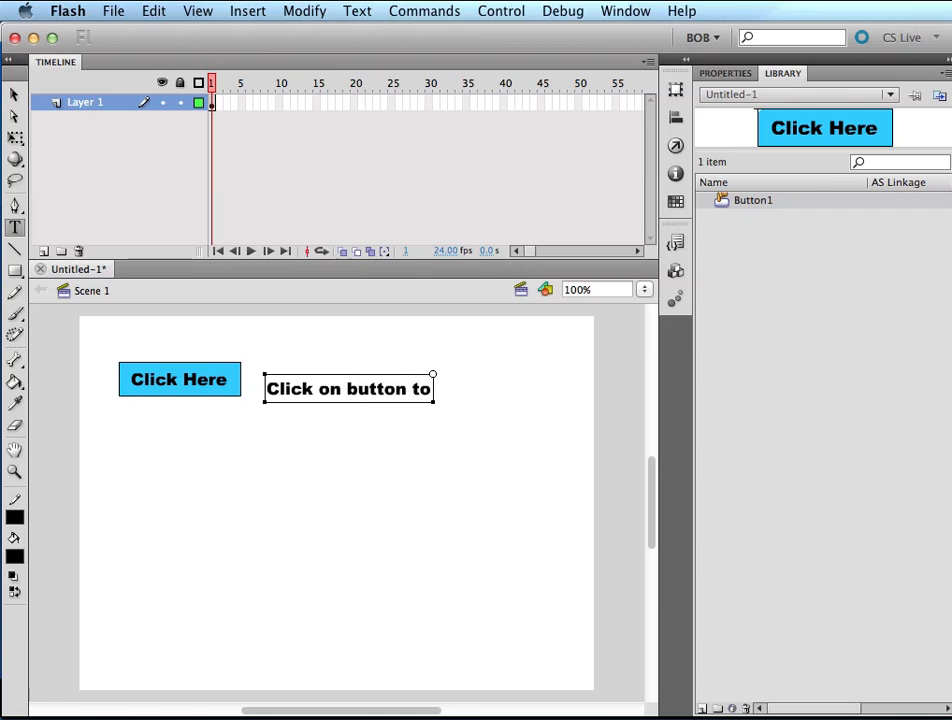
{"action": "type", "text": " move to se"}
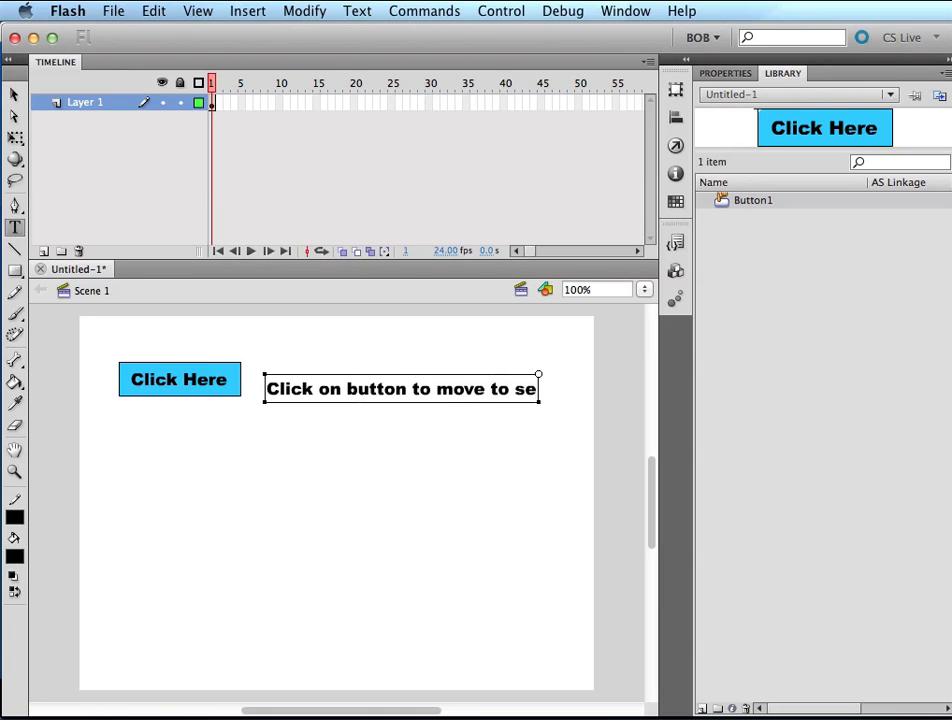
{"action": "key", "text": "BackSpace"}
{"action": "type", "text": "cene"}
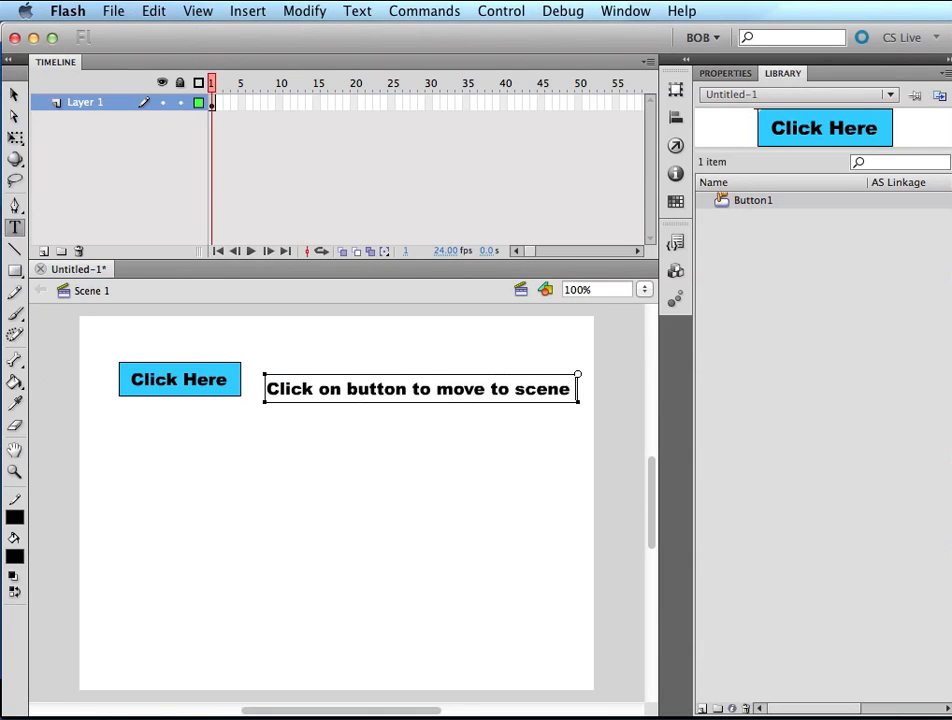
{"action": "type", "text": " 2"}
{"action": "key", "text": "Escape"}
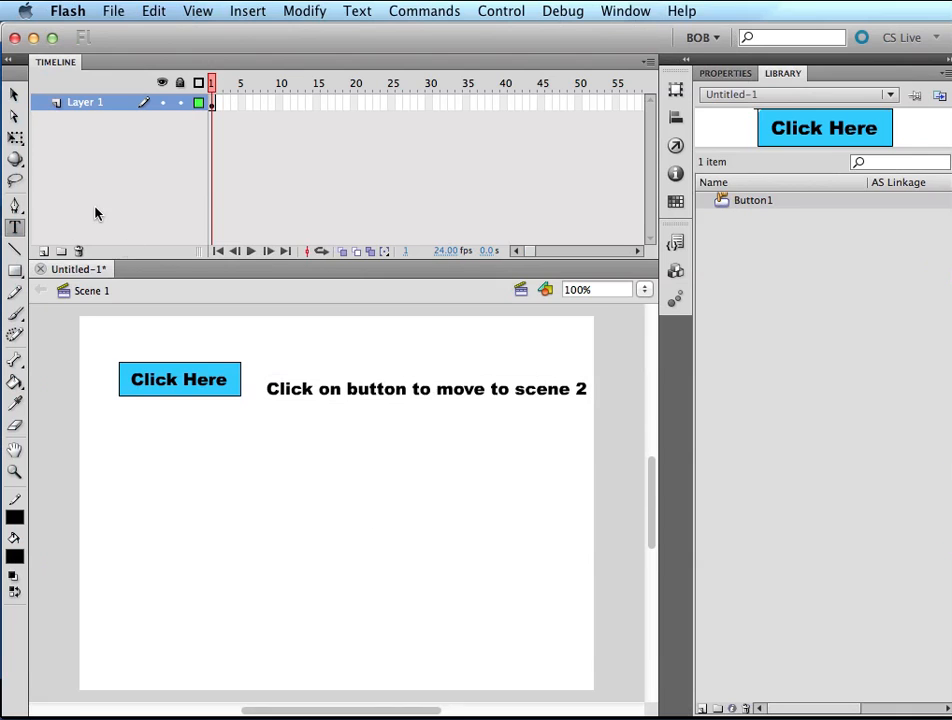
Move the instruction text closer to the button and align it level with the button's label
{"action": "left_click", "coordinate": [14, 94]}
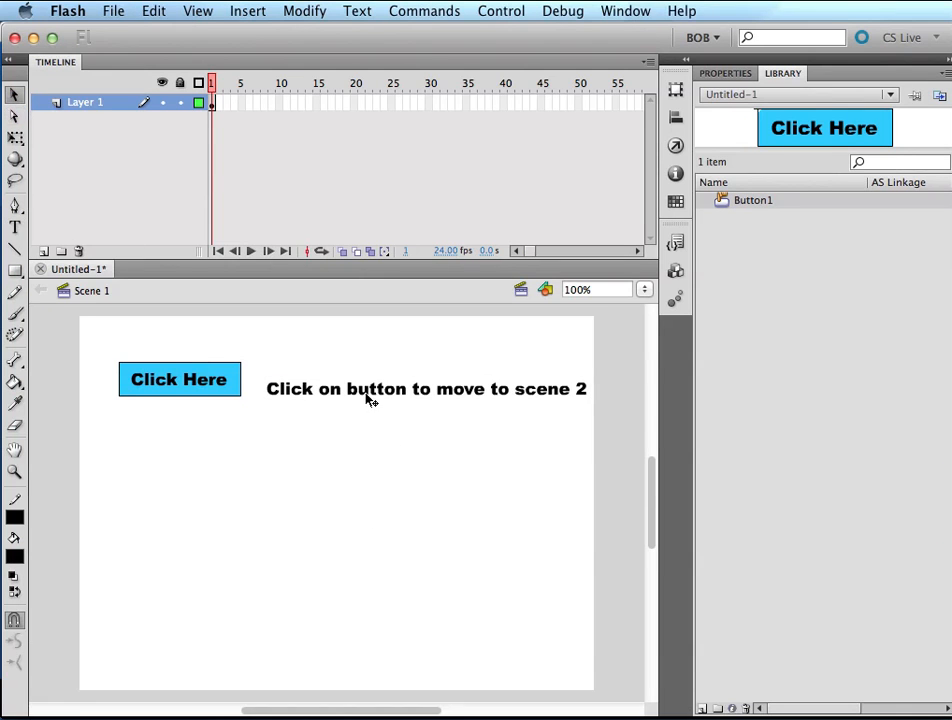
{"action": "left_click_drag", "start_coordinate": [370, 397], "coordinate": [353, 387]}
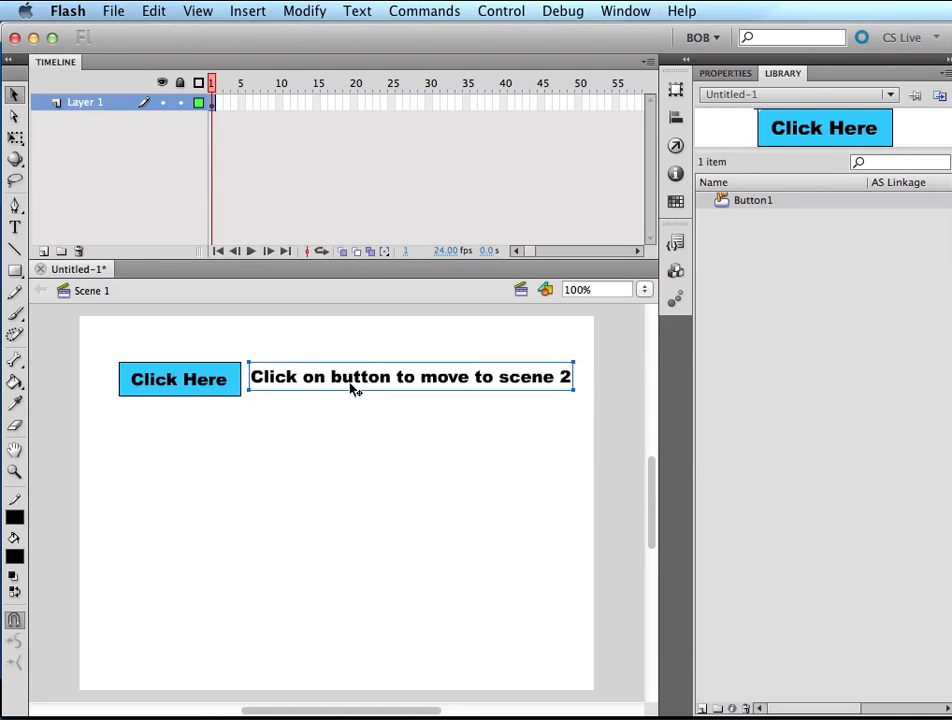
{"action": "left_click", "coordinate": [389, 450]}
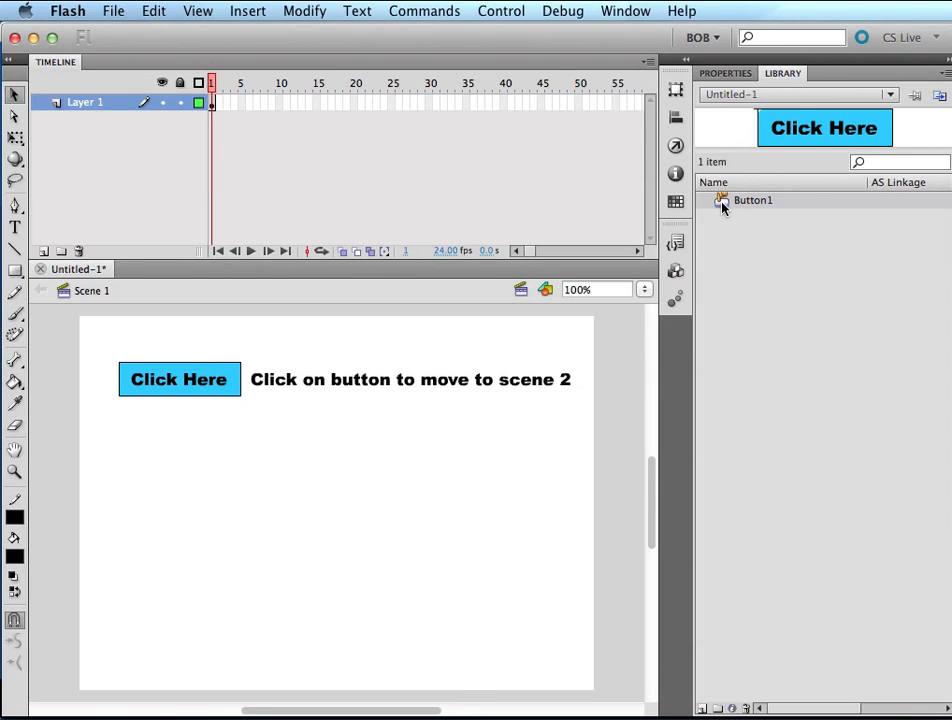
Open Button1 for editing in place on the stage and insert keyframes for its Over, Down and Hit states
{"action": "double_click", "coordinate": [722, 203]}
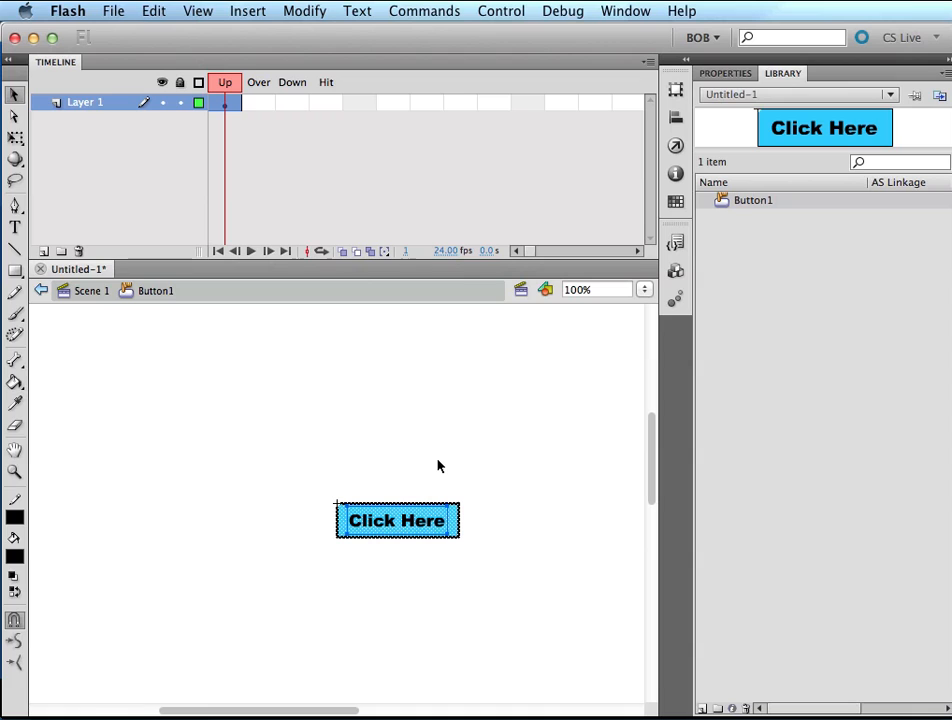
{"action": "left_click", "coordinate": [91, 294]}
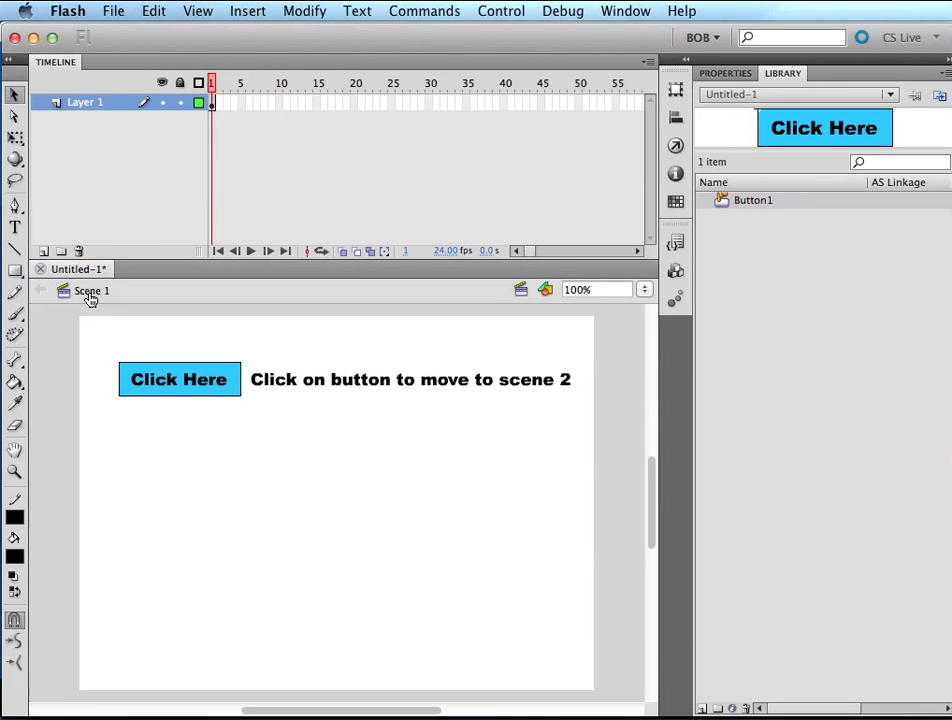
{"action": "double_click", "coordinate": [174, 377]}
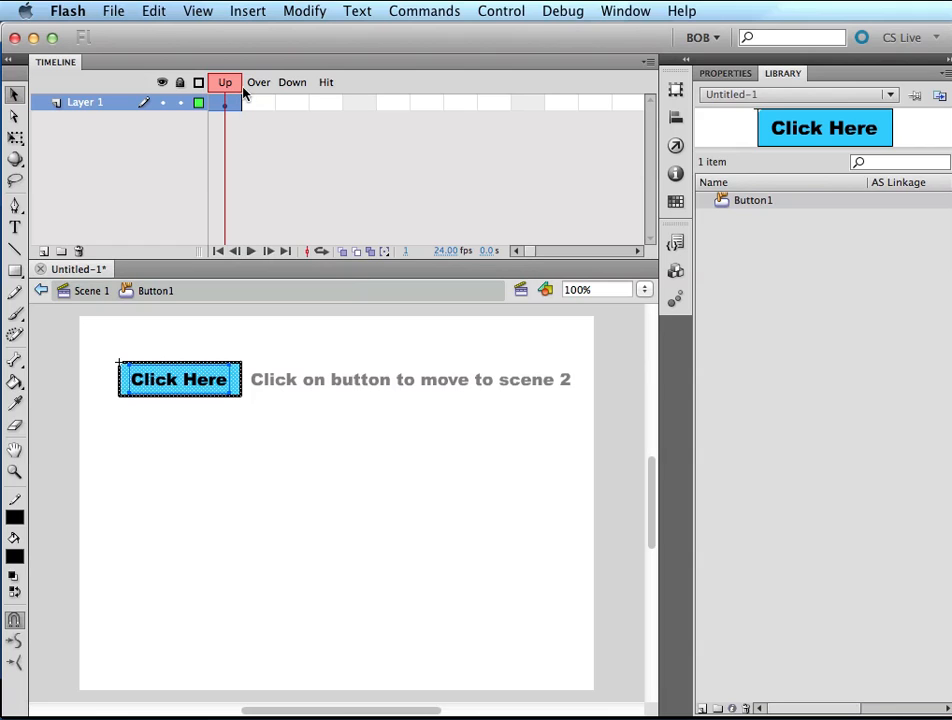
{"action": "left_click", "coordinate": [292, 103]}
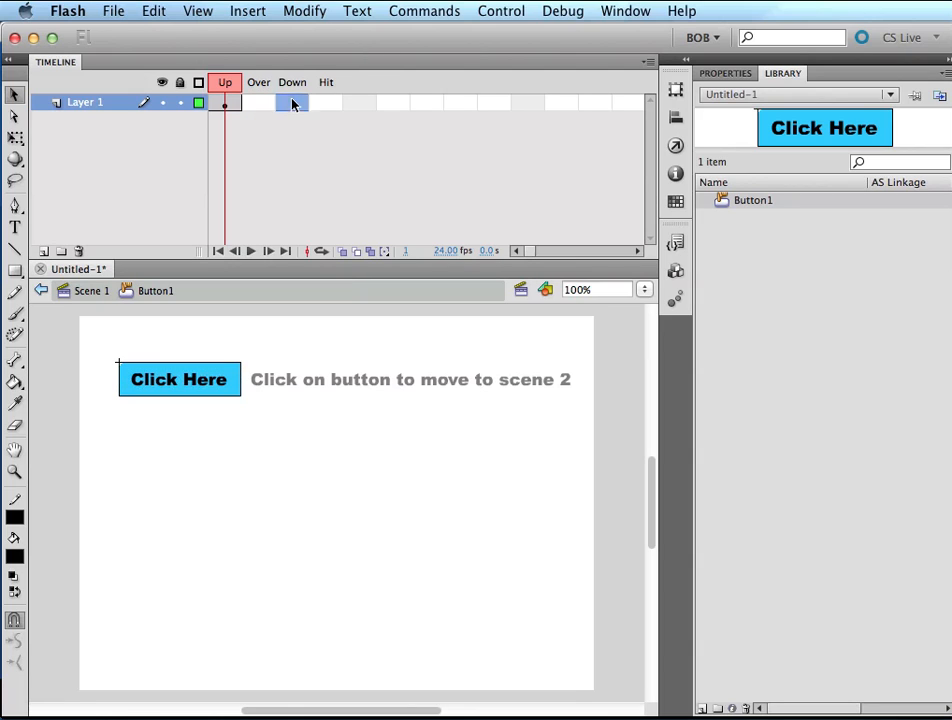
{"action": "left_click", "coordinate": [250, 103]}
{"action": "key", "text": "F6"}
{"action": "key", "text": "F6"}
{"action": "key", "text": "F6"}
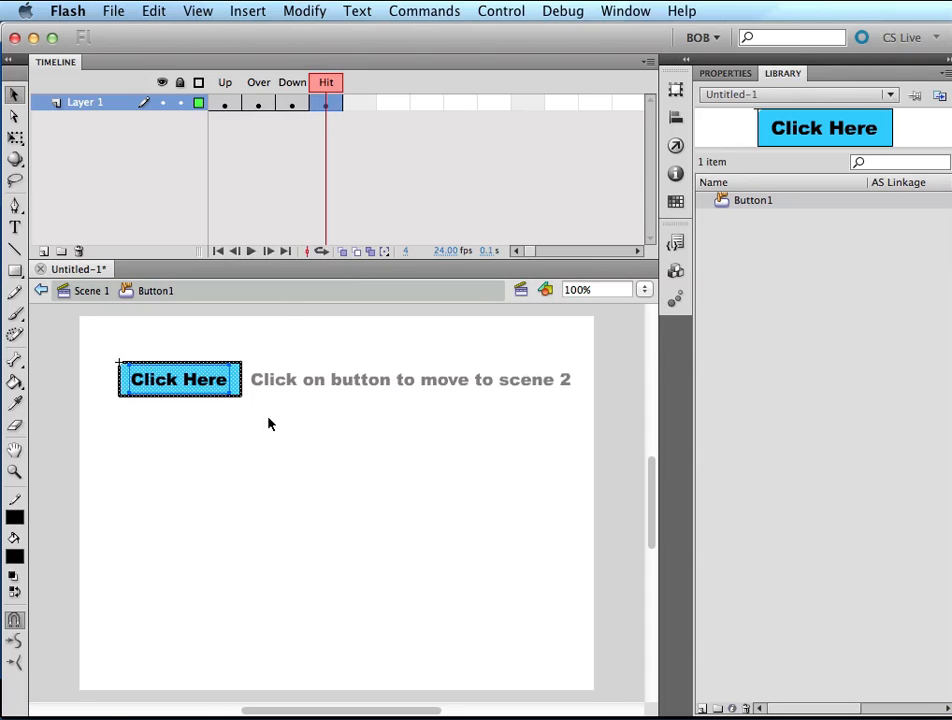
Fill the button rectangle in the Over state with green #00CC00 and compare it with the Up state
{"action": "left_click", "coordinate": [258, 104]}
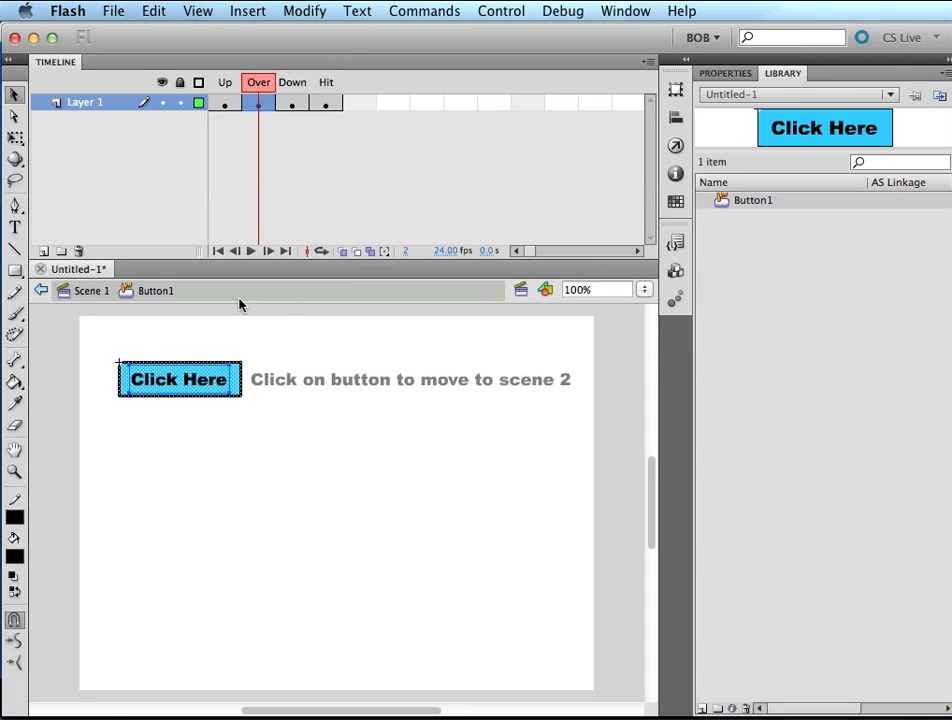
{"action": "left_click", "coordinate": [255, 427]}
{"action": "left_click", "coordinate": [14, 557]}
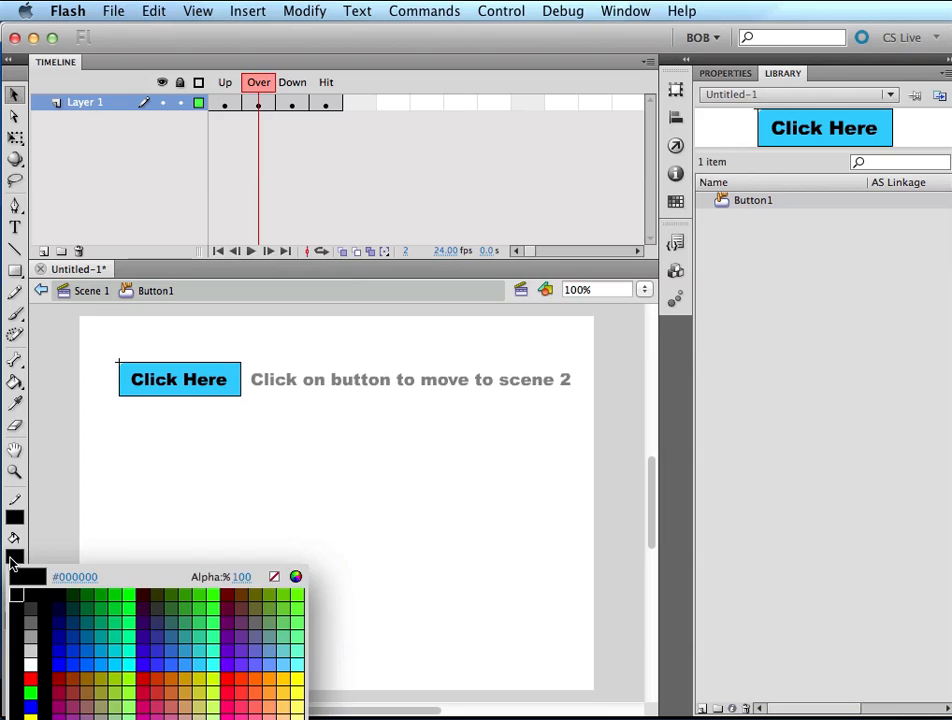
{"action": "left_click", "coordinate": [121, 594]}
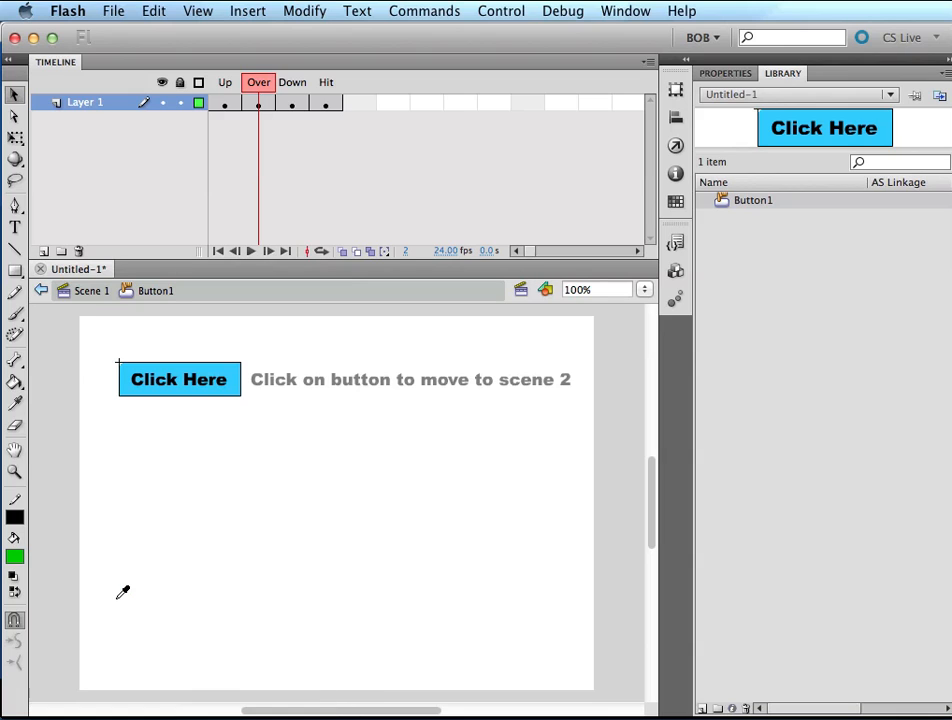
{"action": "left_click", "coordinate": [15, 382]}
{"action": "left_click", "coordinate": [120, 366]}
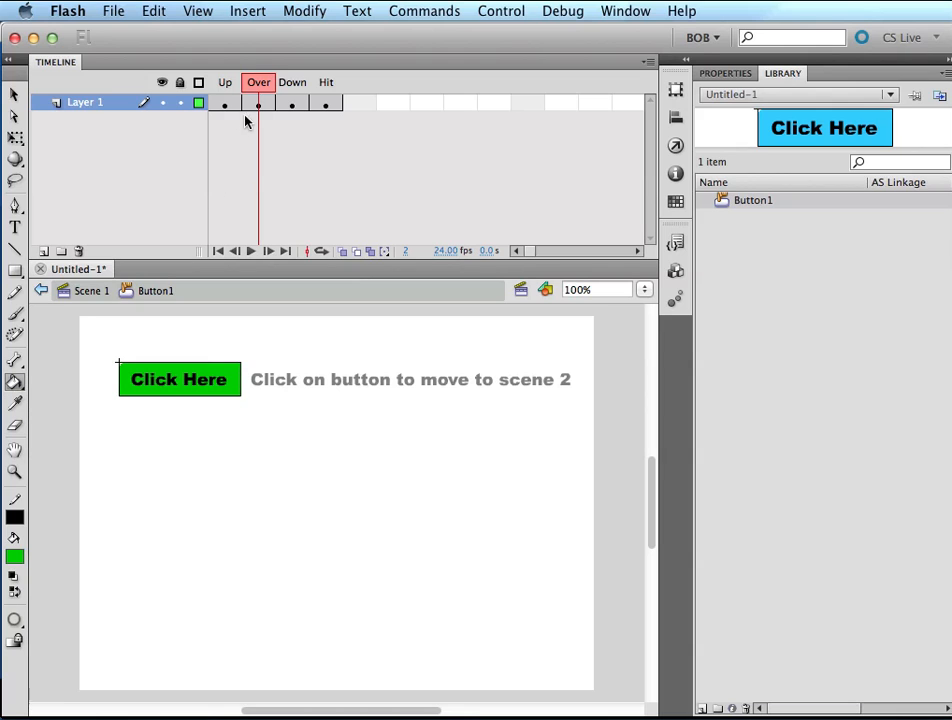
{"action": "left_click", "coordinate": [235, 84]}
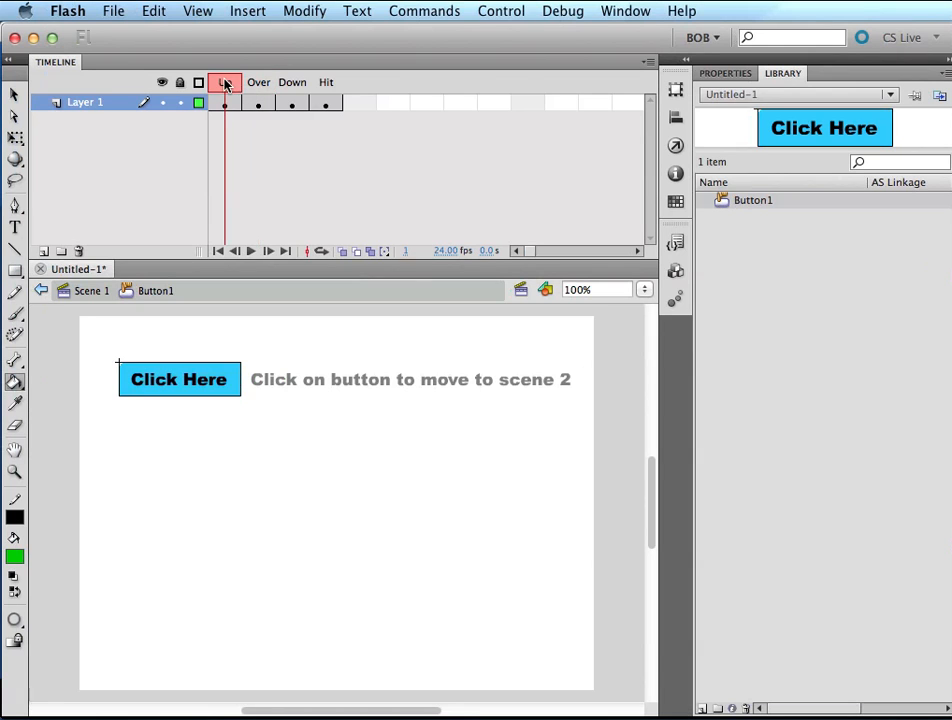
{"action": "left_click", "coordinate": [255, 84]}
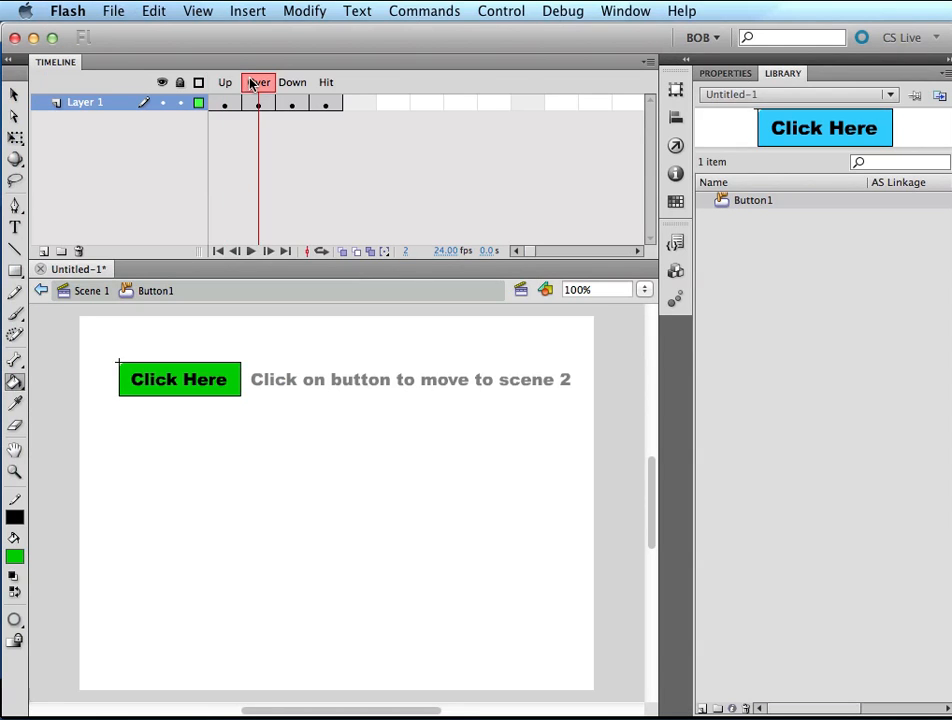
Fill the button rectangle in the Down state with dark navy blue and review the Up, Over and Down states
{"action": "left_click", "coordinate": [286, 84]}
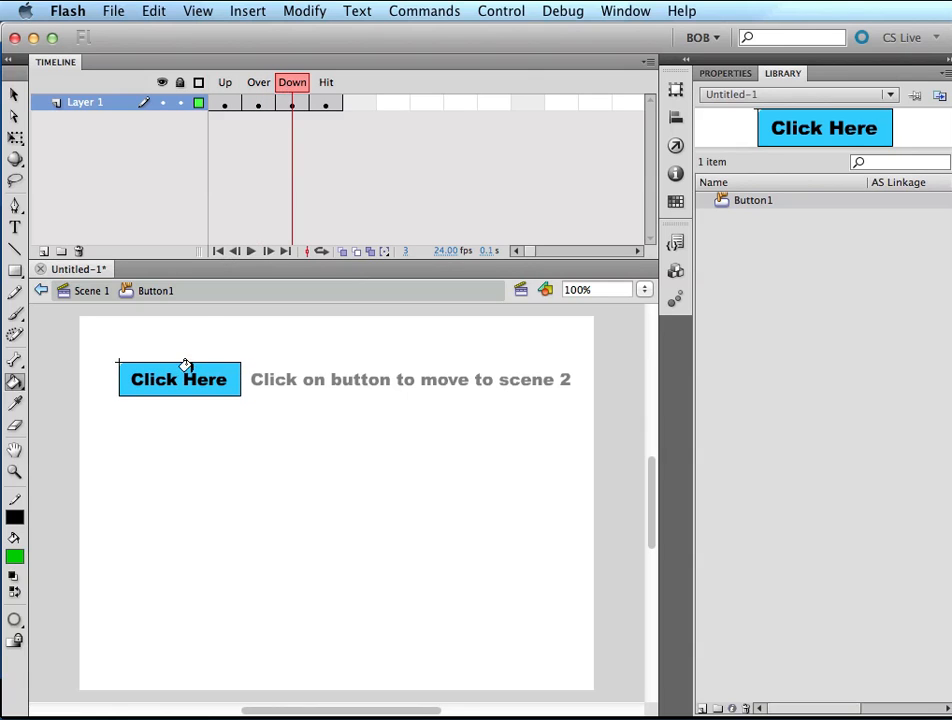
{"action": "left_click", "coordinate": [10, 563]}
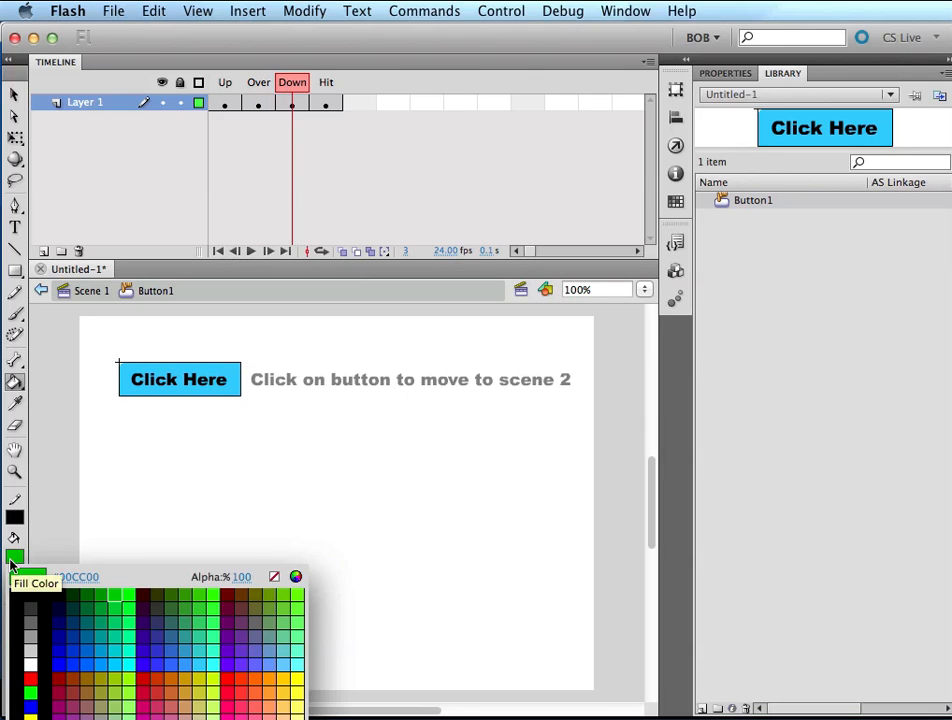
{"action": "left_click", "coordinate": [66, 620]}
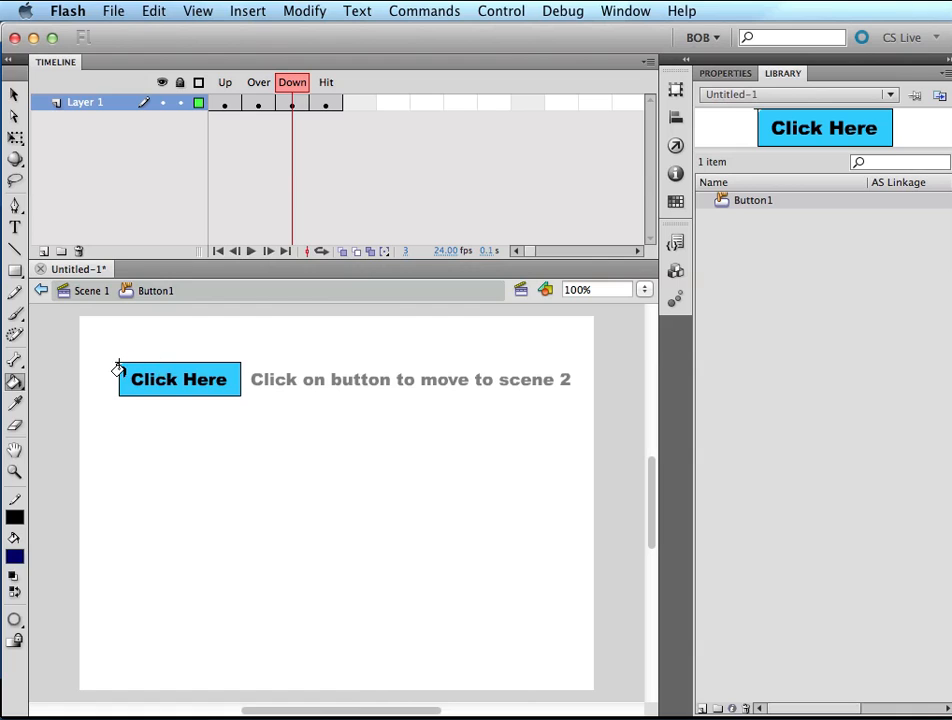
{"action": "left_click", "coordinate": [118, 368]}
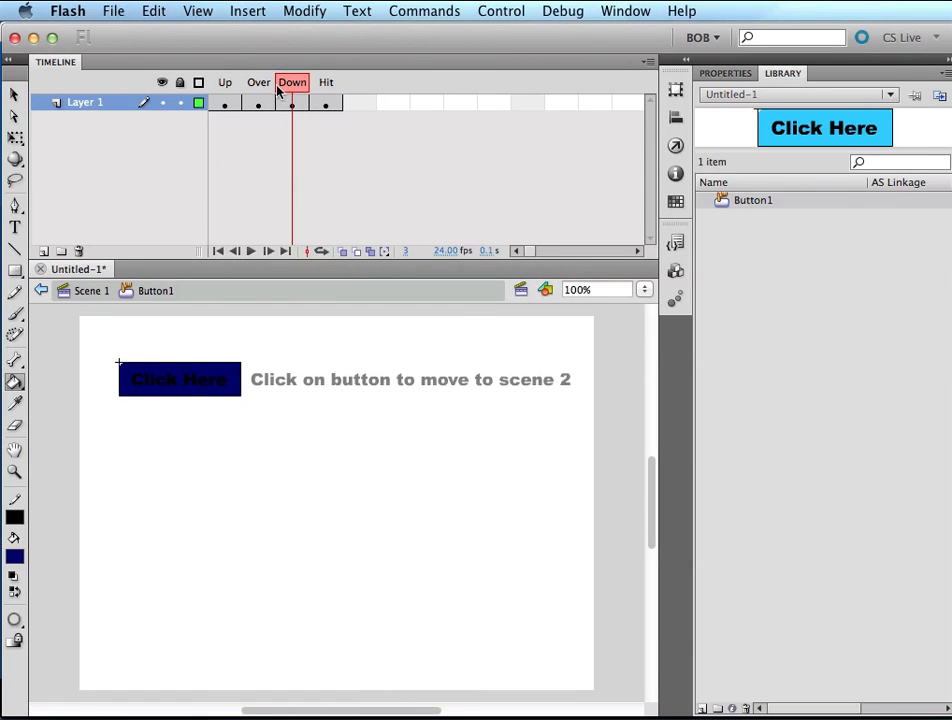
{"action": "left_click", "coordinate": [224, 83]}
{"action": "left_click", "coordinate": [251, 84]}
{"action": "left_click", "coordinate": [292, 83]}
Delete the "Click Here" label and the rectangle's black outline from the Hit state, keeping the blue fill
{"action": "left_click", "coordinate": [326, 83]}
{"action": "left_click", "coordinate": [325, 104]}
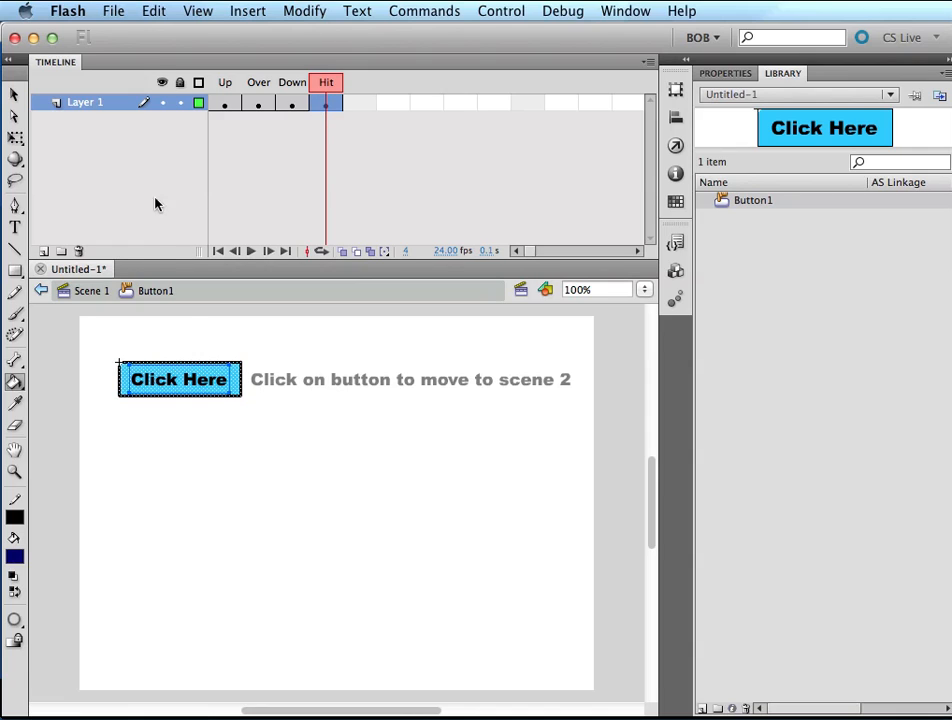
{"action": "key", "text": "v"}
{"action": "left_click", "coordinate": [243, 428]}
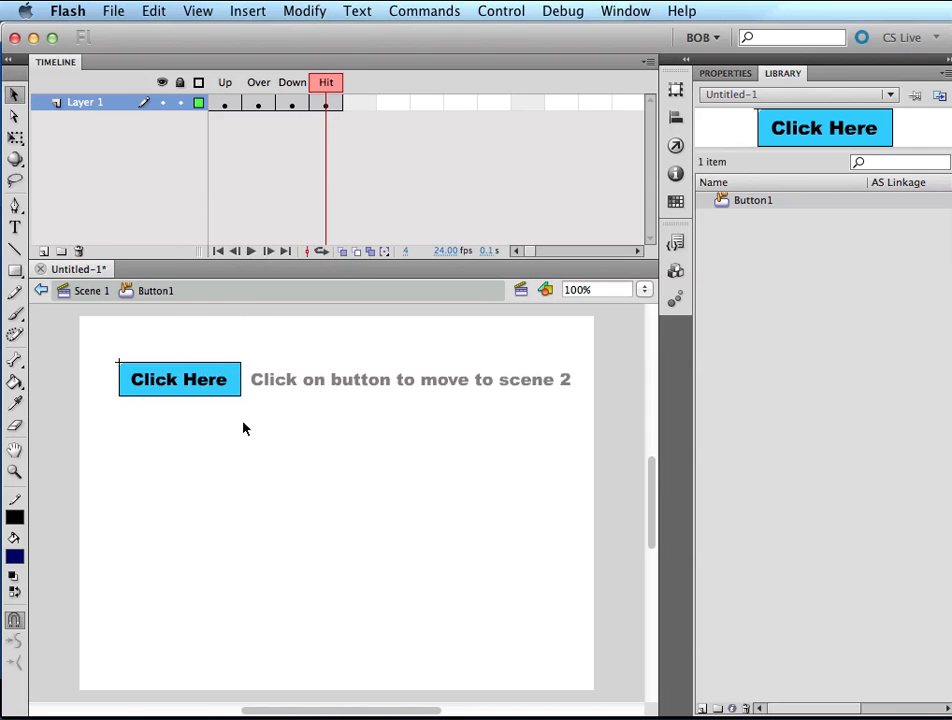
{"action": "left_click", "coordinate": [221, 386]}
{"action": "key", "text": "Delete"}
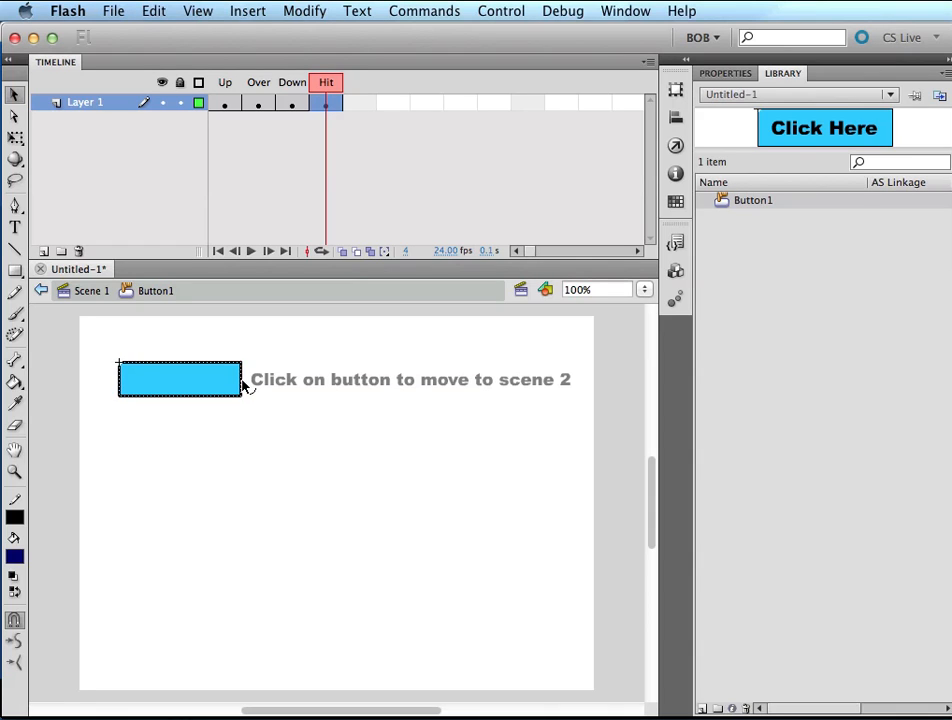
{"action": "key", "text": "Delete"}
Stretch the Hit state's blue fill rightward with Free Transform until it also covers the whole instruction text
{"action": "left_click", "coordinate": [225, 389]}
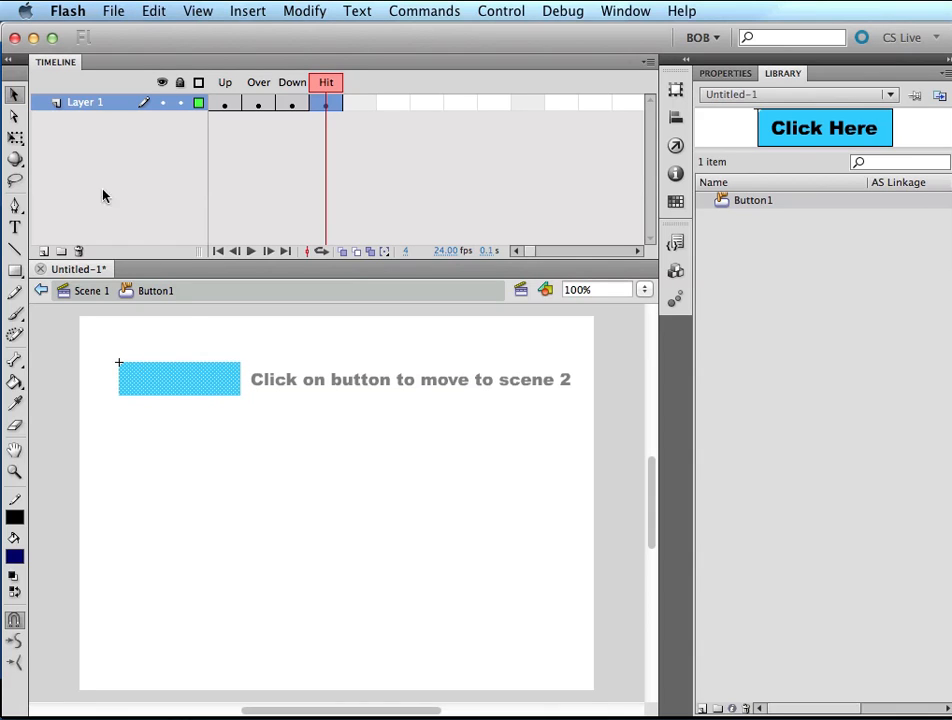
{"action": "left_click", "coordinate": [15, 139]}
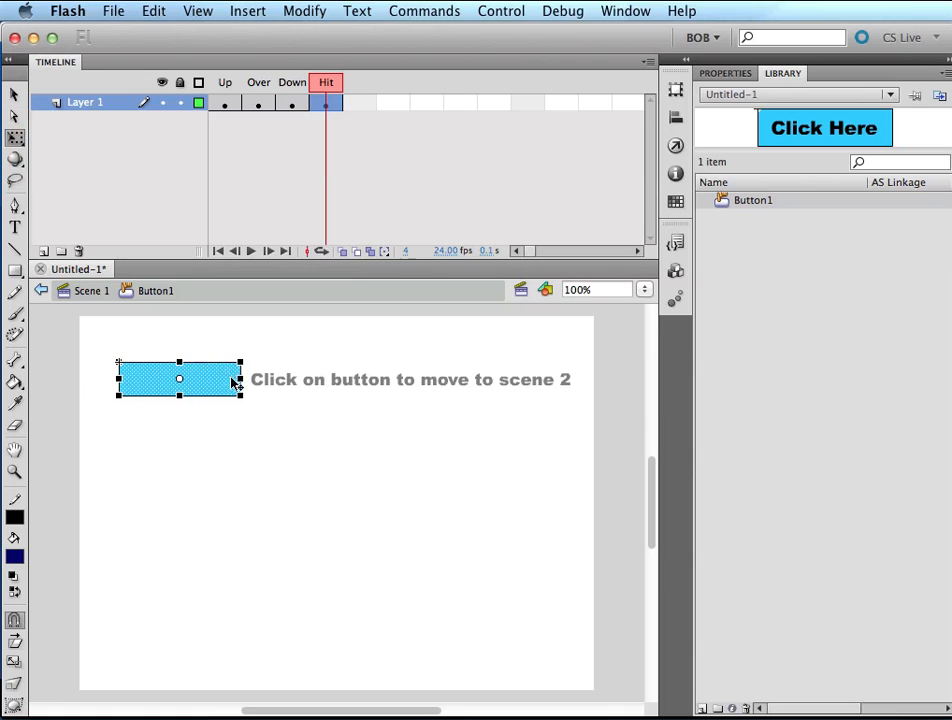
{"action": "left_click_drag", "start_coordinate": [242, 378], "coordinate": [578, 377]}
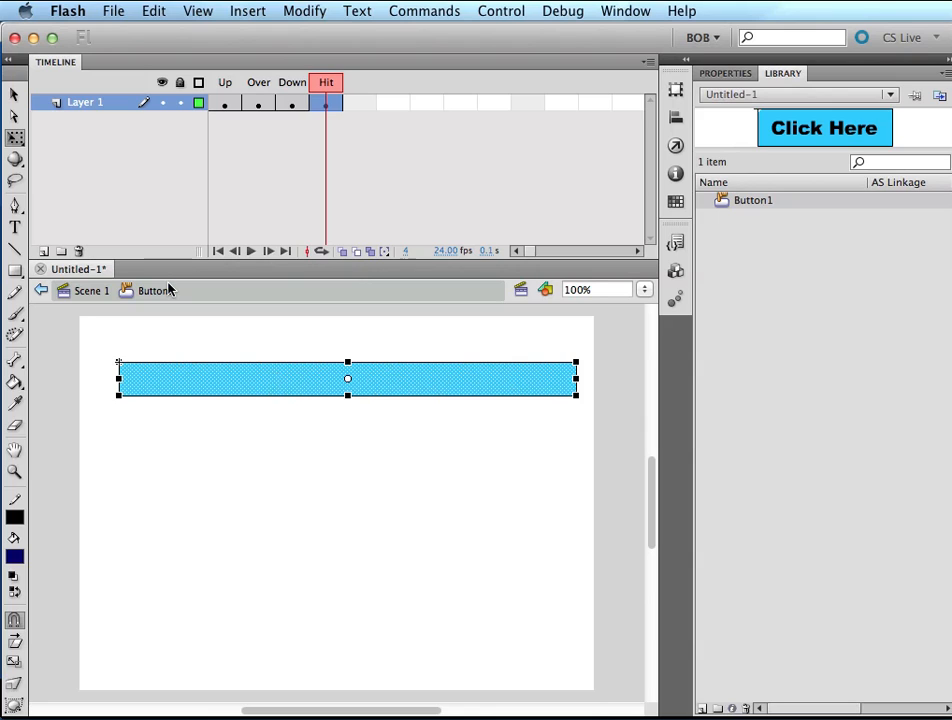
Return to Scene 1 and test the movie, trying the button's response over its hit area
{"action": "left_click", "coordinate": [88, 292]}
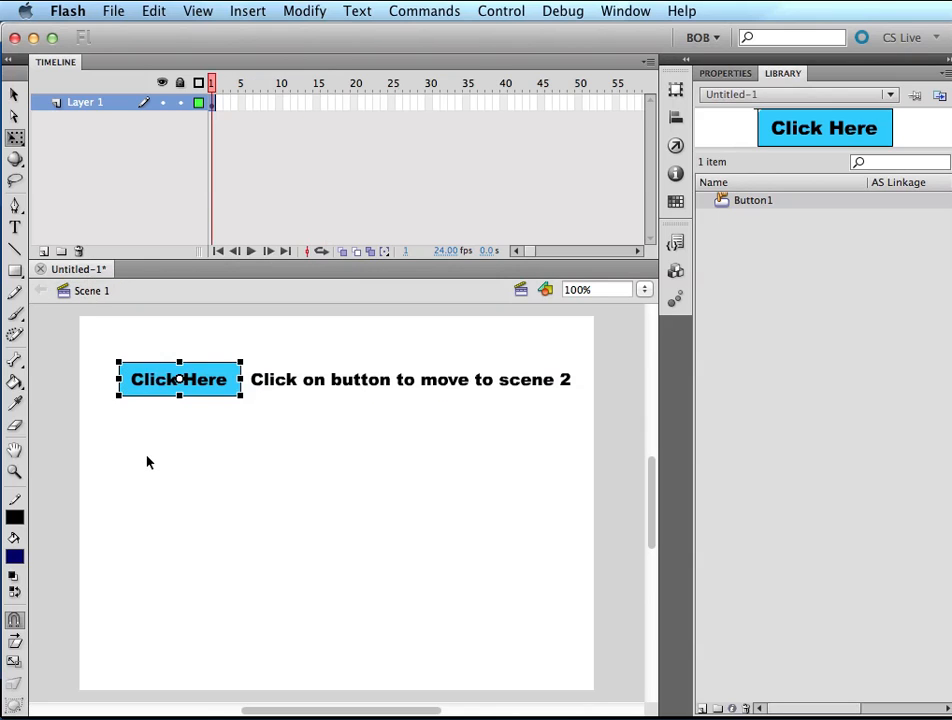
{"action": "key", "text": "super+Return"}
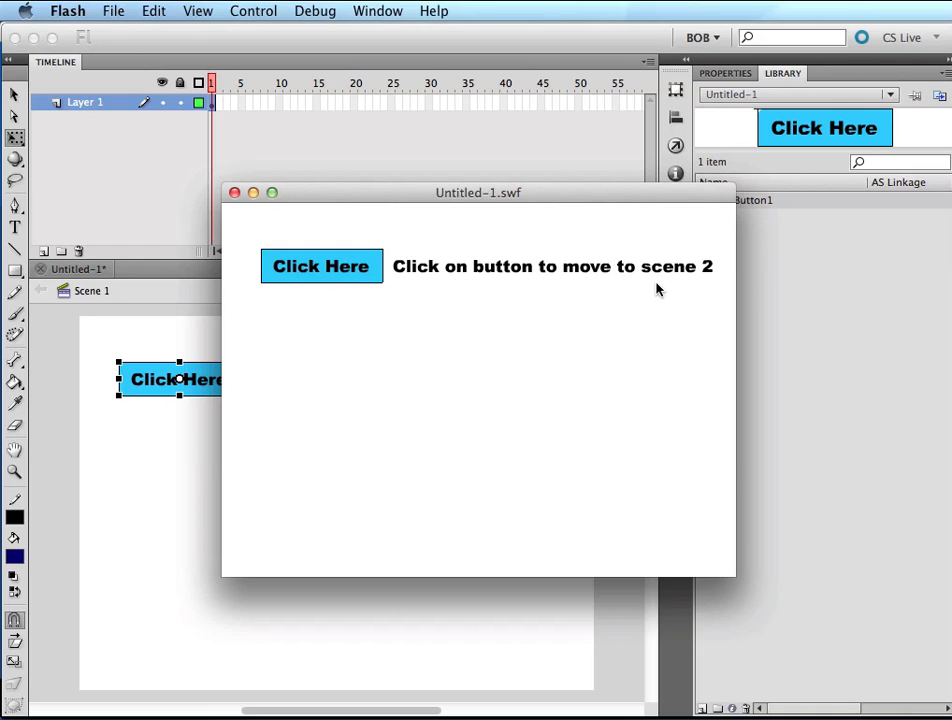
{"action": "left_click", "coordinate": [354, 283]}
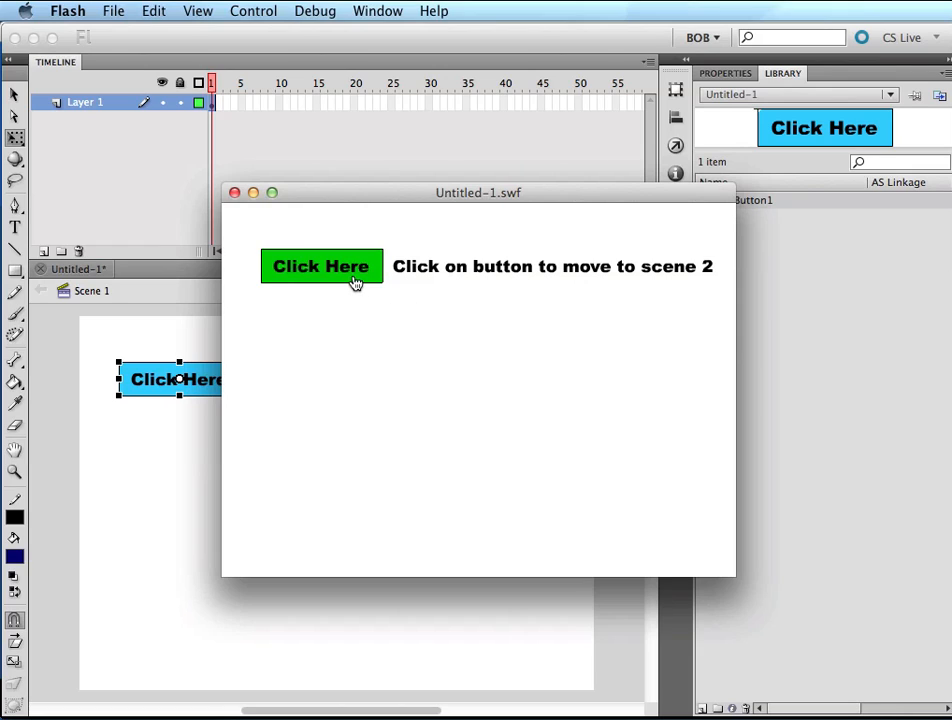